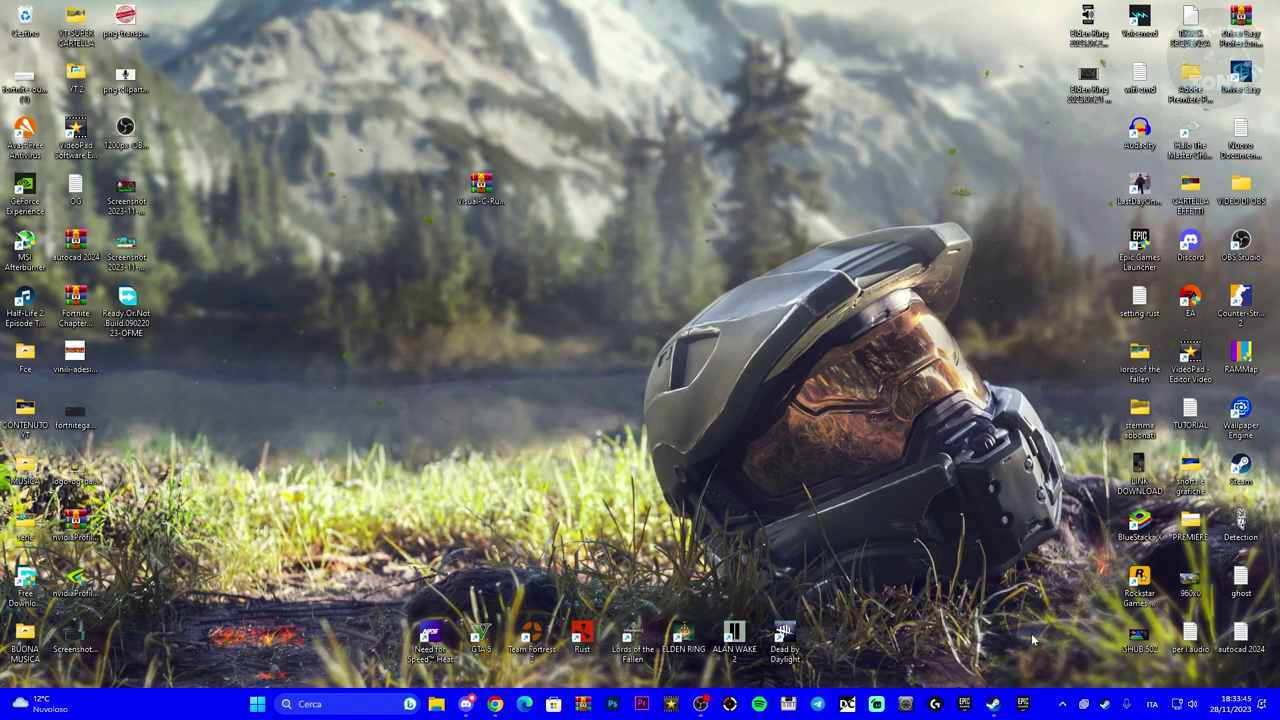
Step: Switch to the Epic Games Launcher and open Fortnite's installation folder from the game's management options in the library
left_click(882, 712)
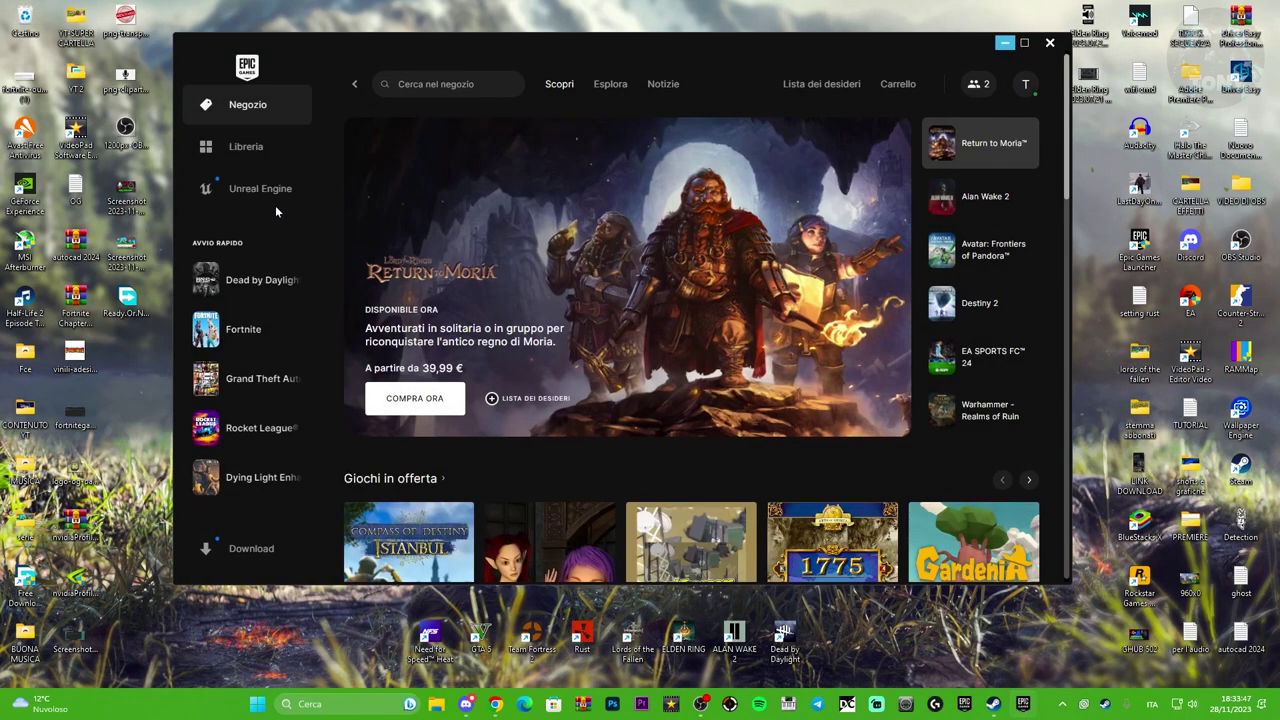
left_click(250, 158)
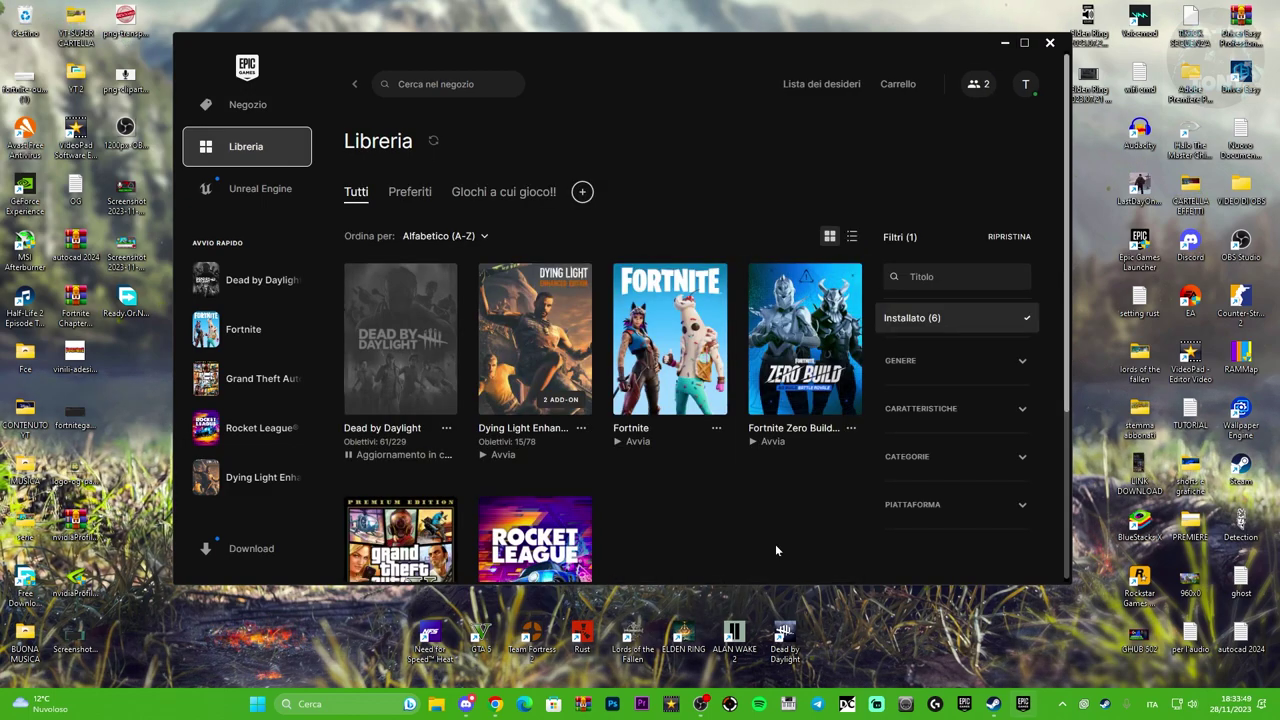
left_click(716, 428)
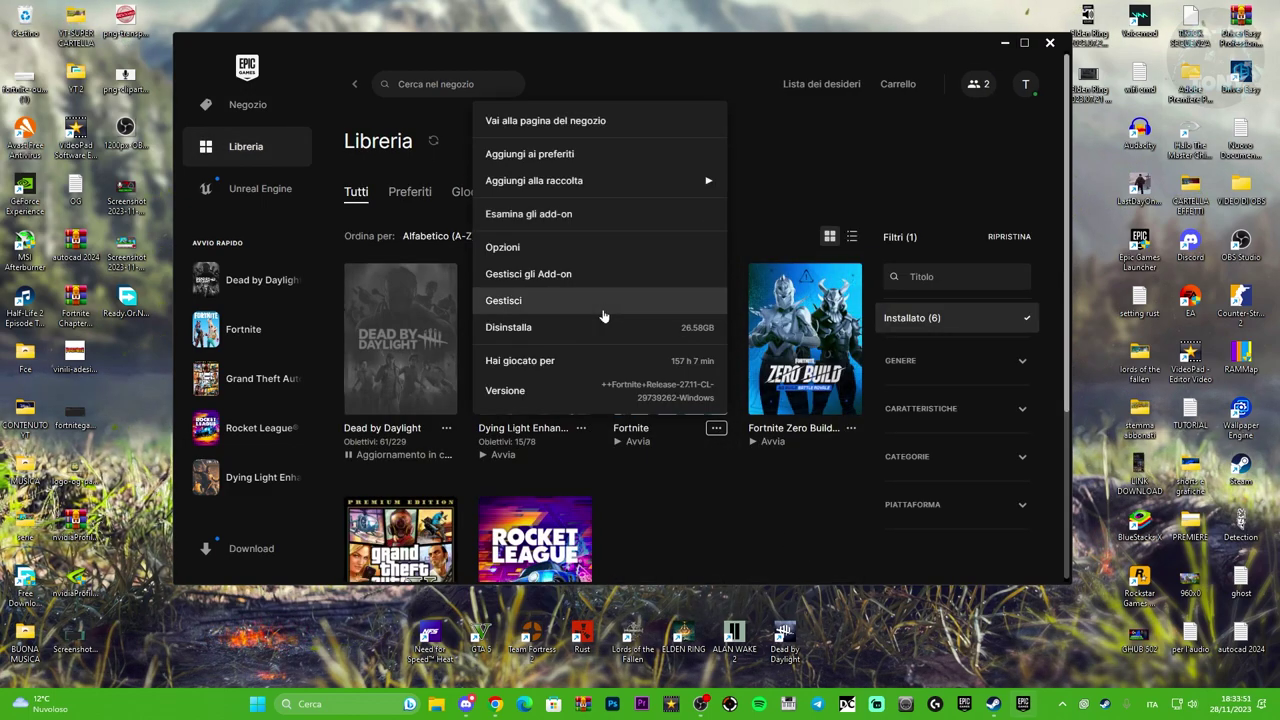
left_click(552, 302)
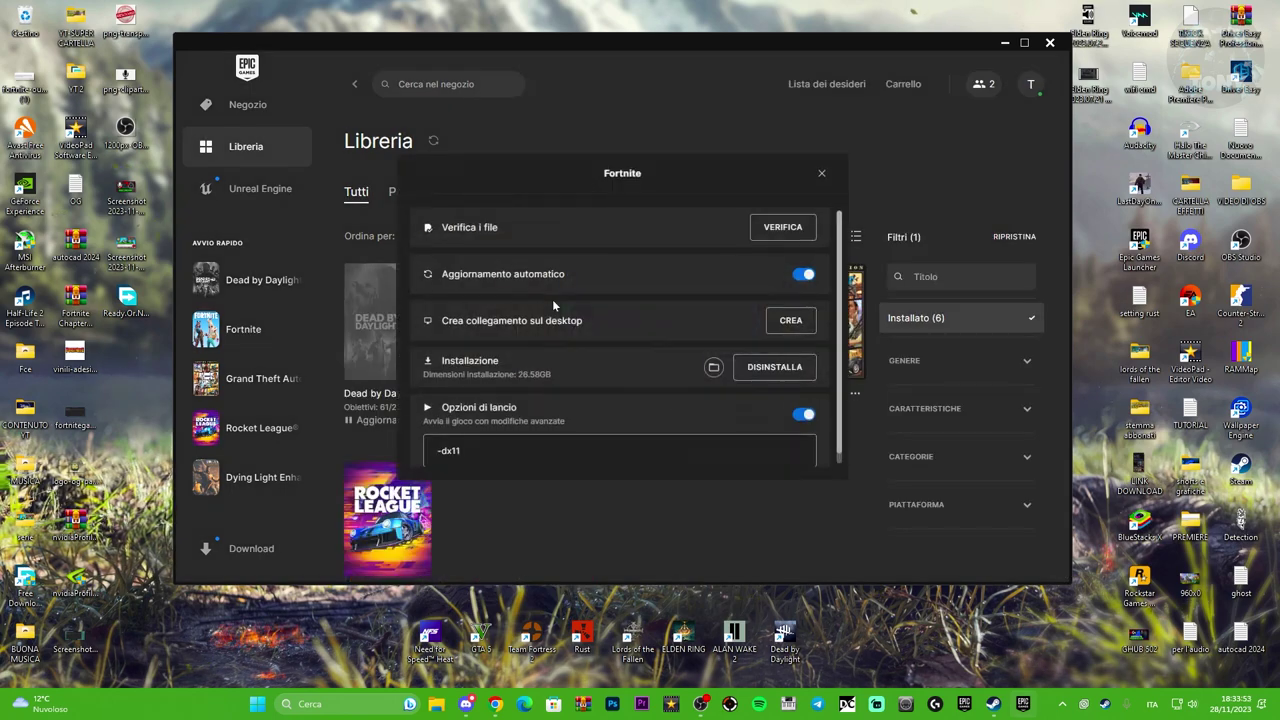
left_click(713, 368)
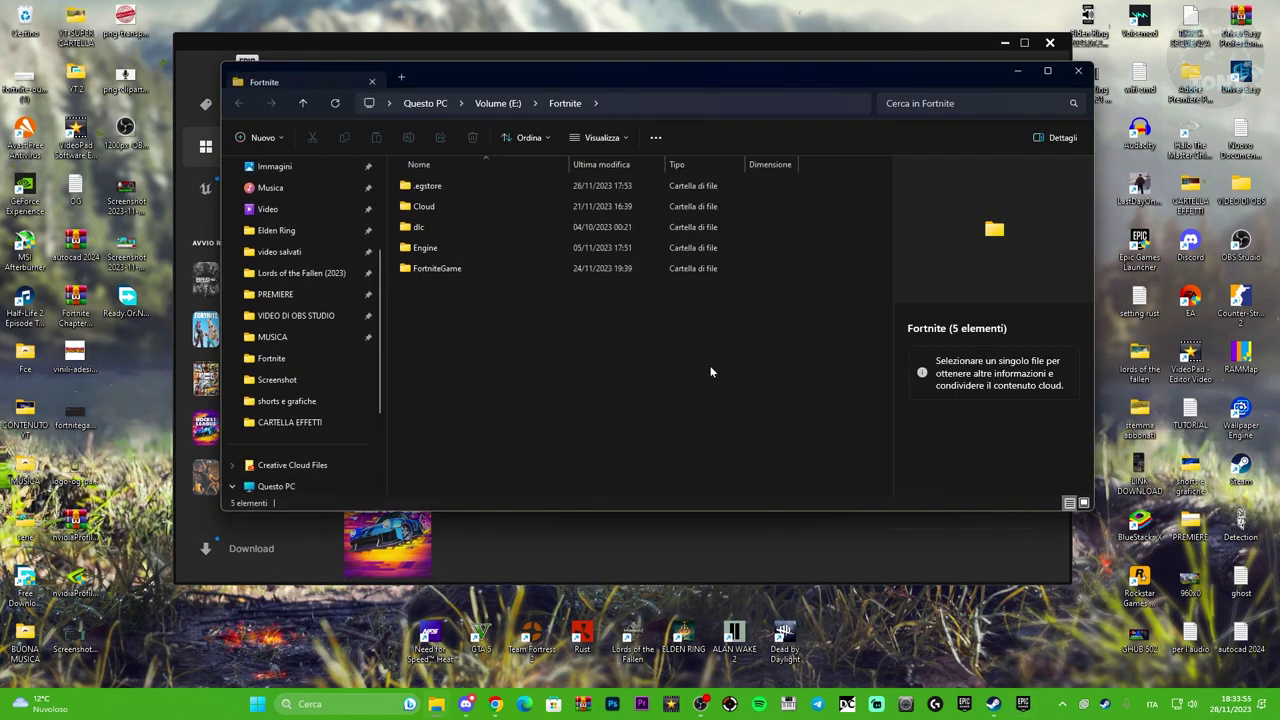
Step: Open the EasyAntiCheat_Kamu folder inside FortniteGame > Binaries > Win64
double_click(492, 269)
double_click(480, 187)
double_click(474, 206)
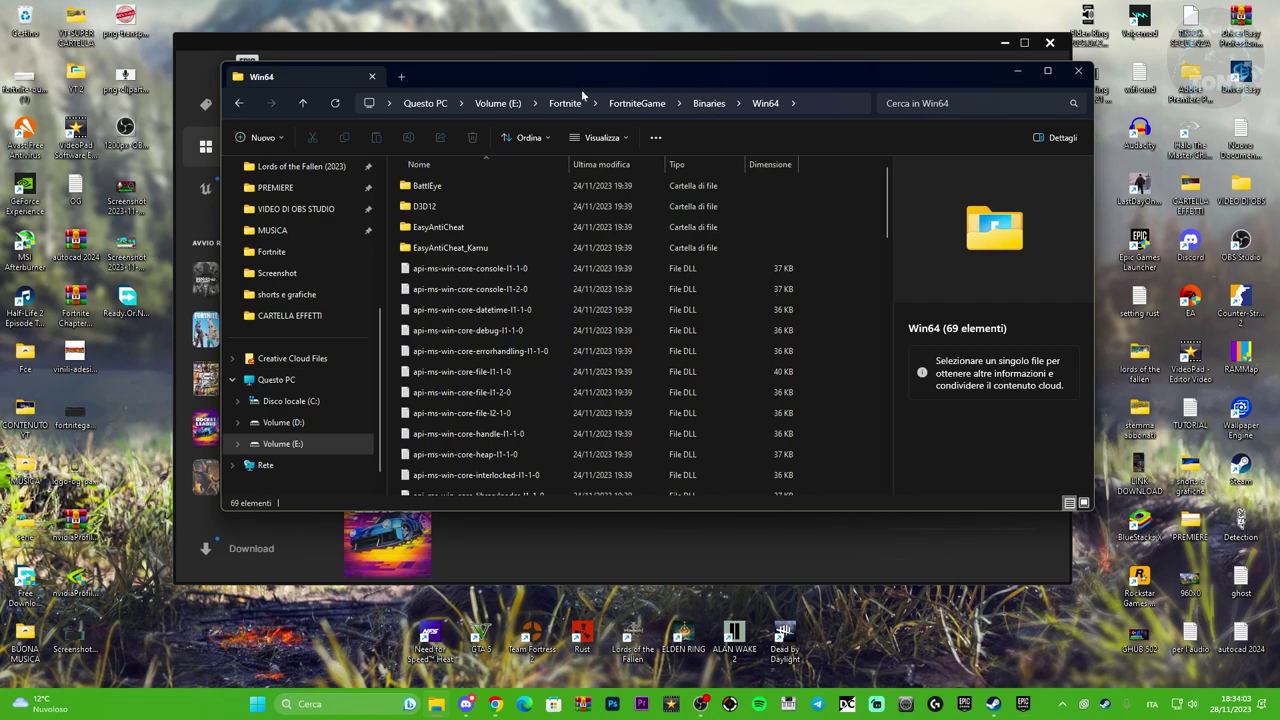
left_click(486, 249)
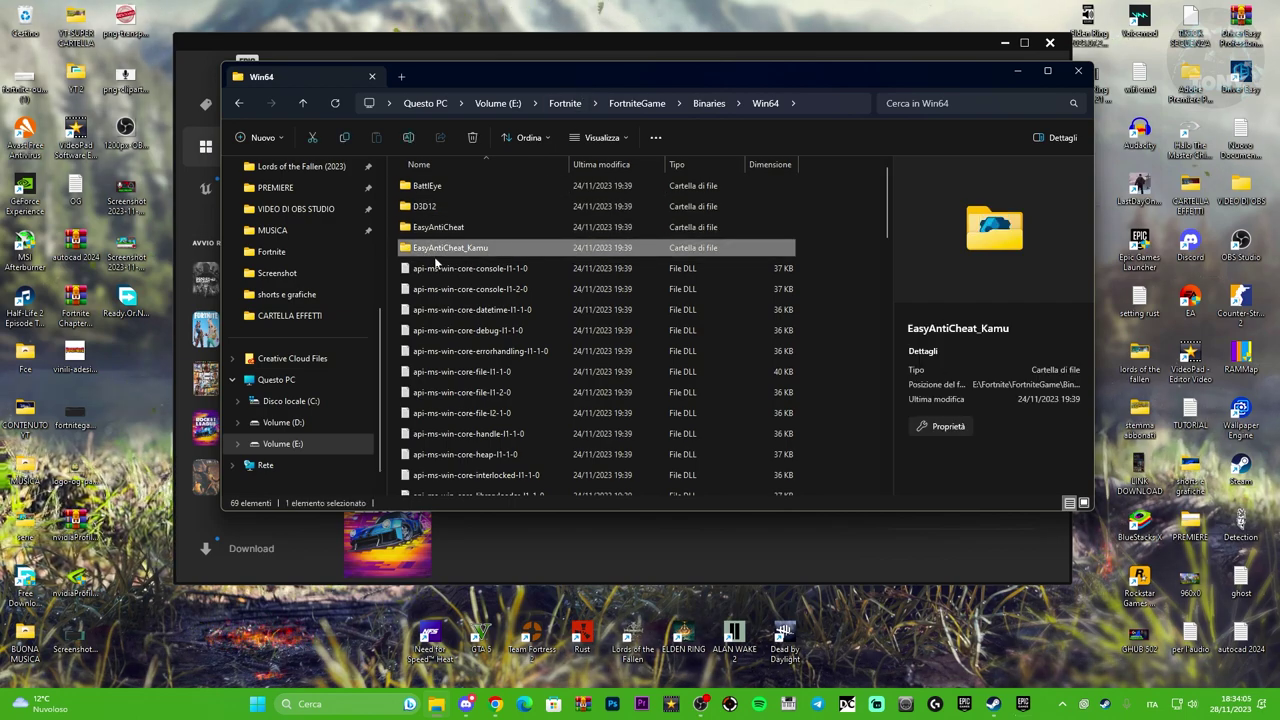
double_click(472, 253)
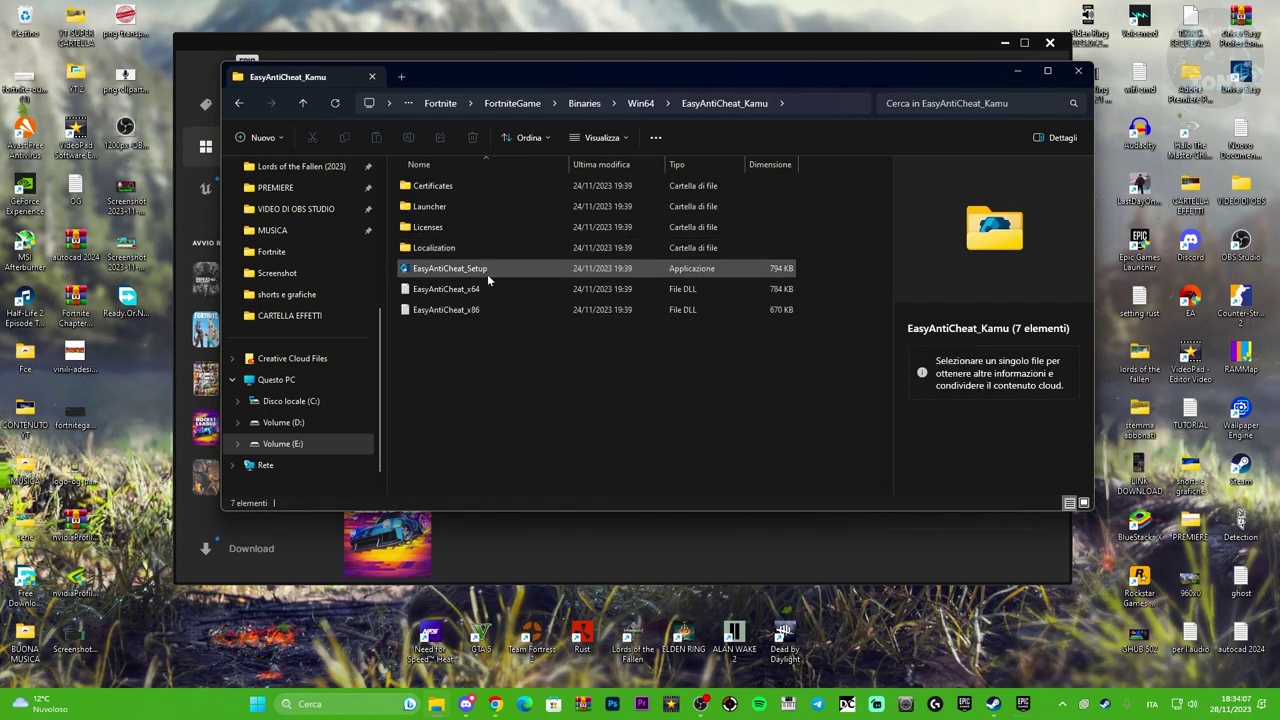
Step: Run EasyAntiCheat_Setup to uninstall, reinstall and repair Easy Anti-Cheat for Current (Game 217), and finish the setup
left_click(519, 268)
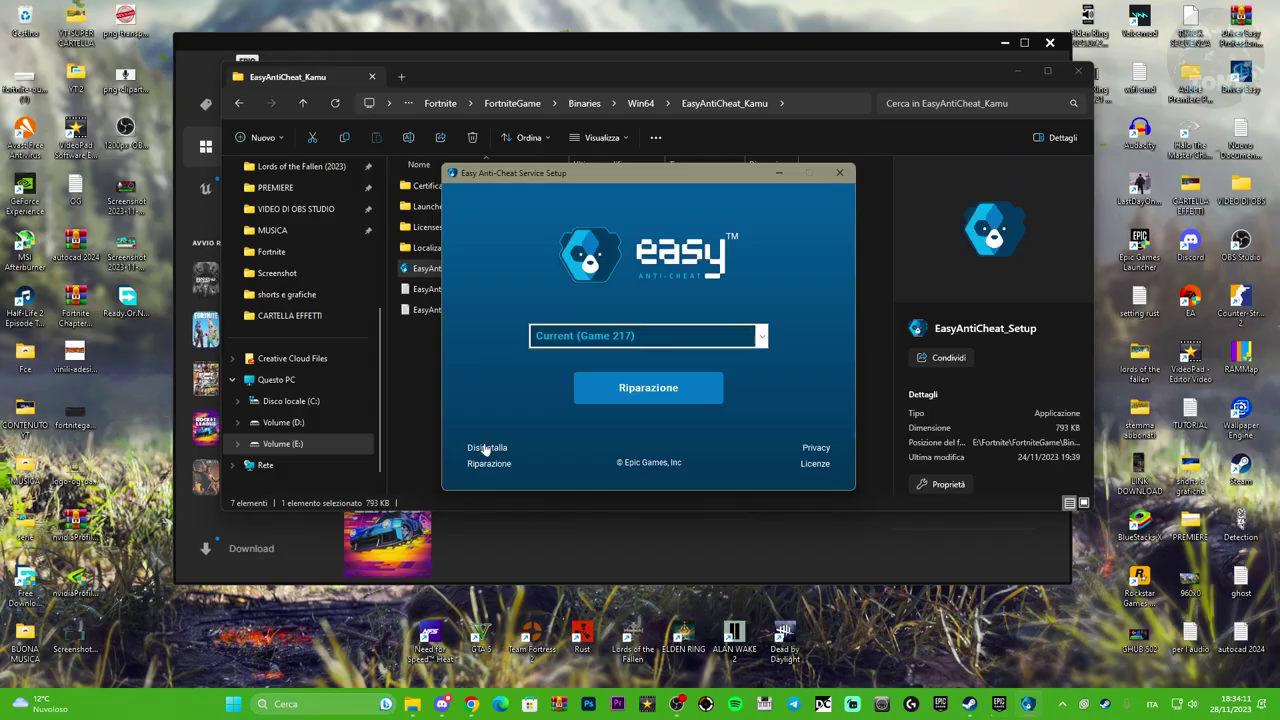
left_click(483, 448)
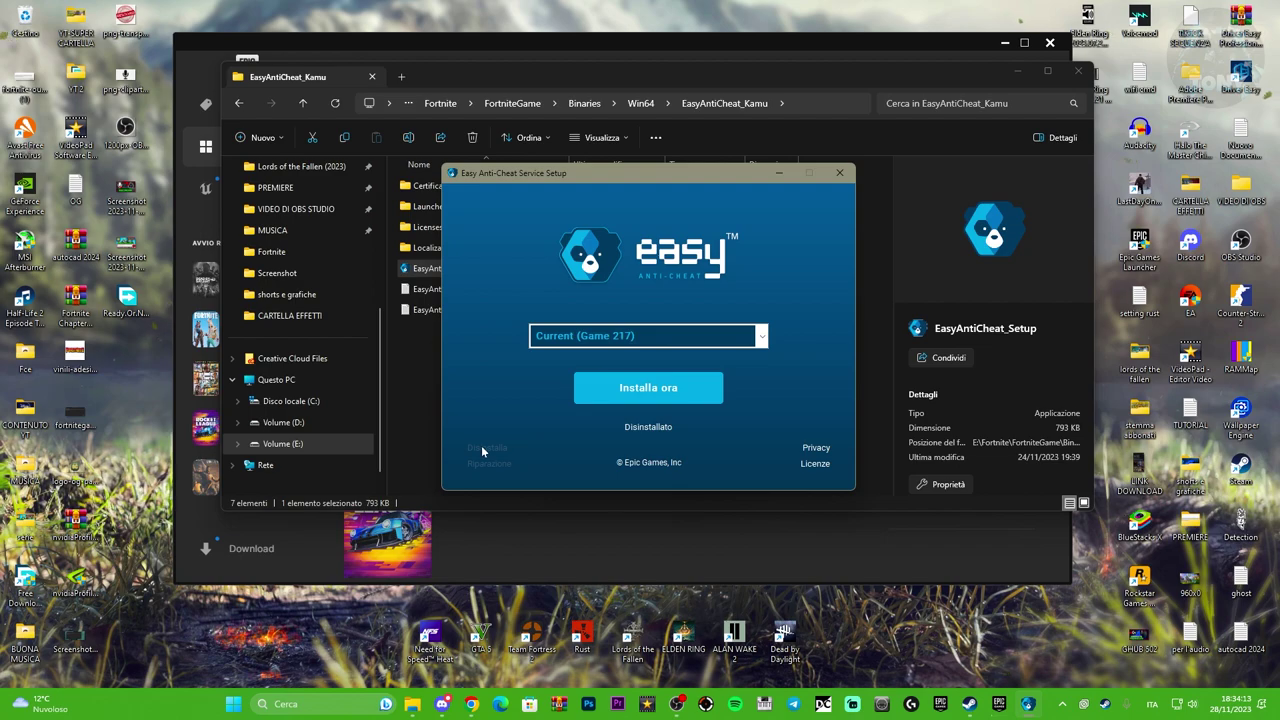
left_click(627, 392)
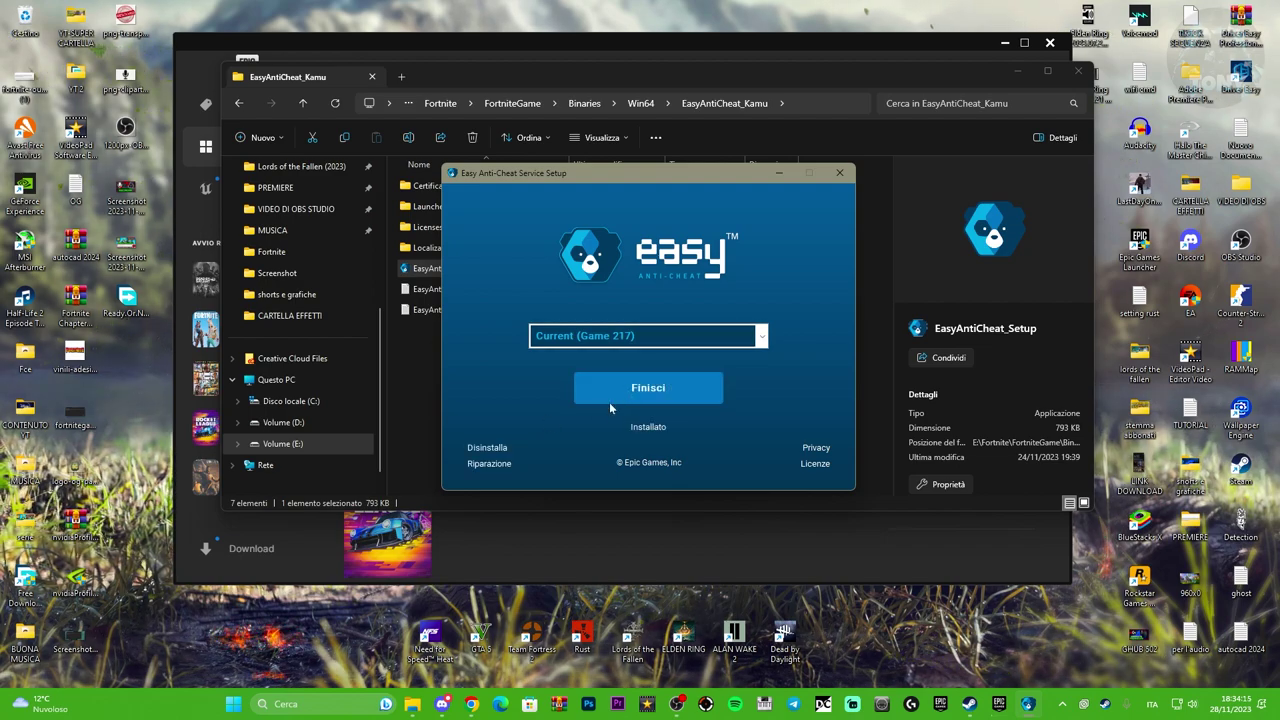
left_click(487, 464)
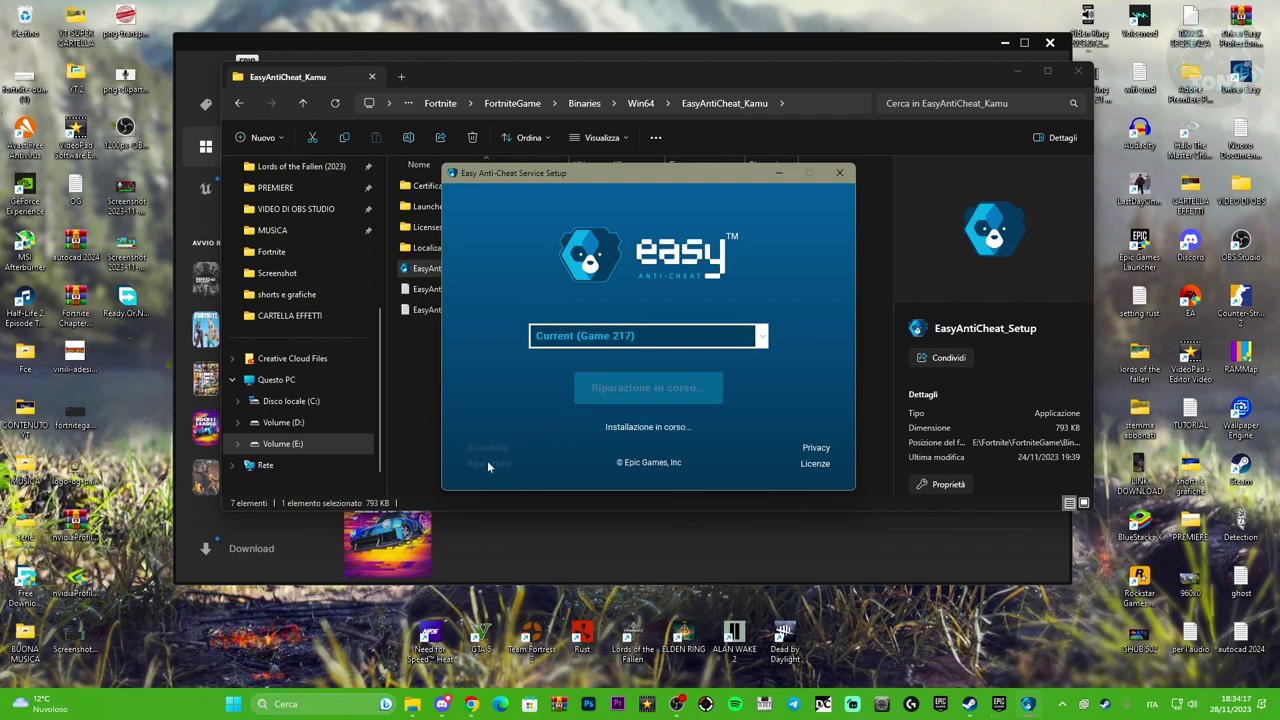
left_click(625, 390)
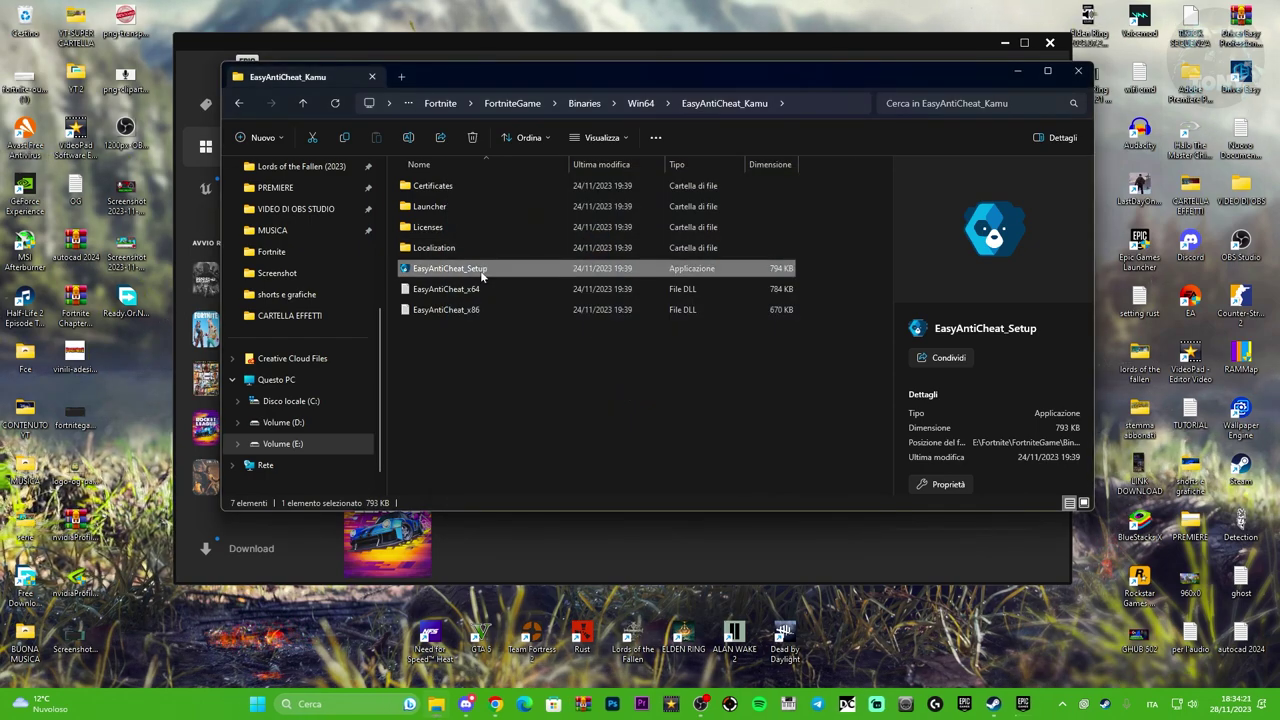
Step: Locate EasyAntiCheat_EOS_Setup in the EasyAntiCheat folder of Win64, and return to the Win64 folder
left_click(238, 103)
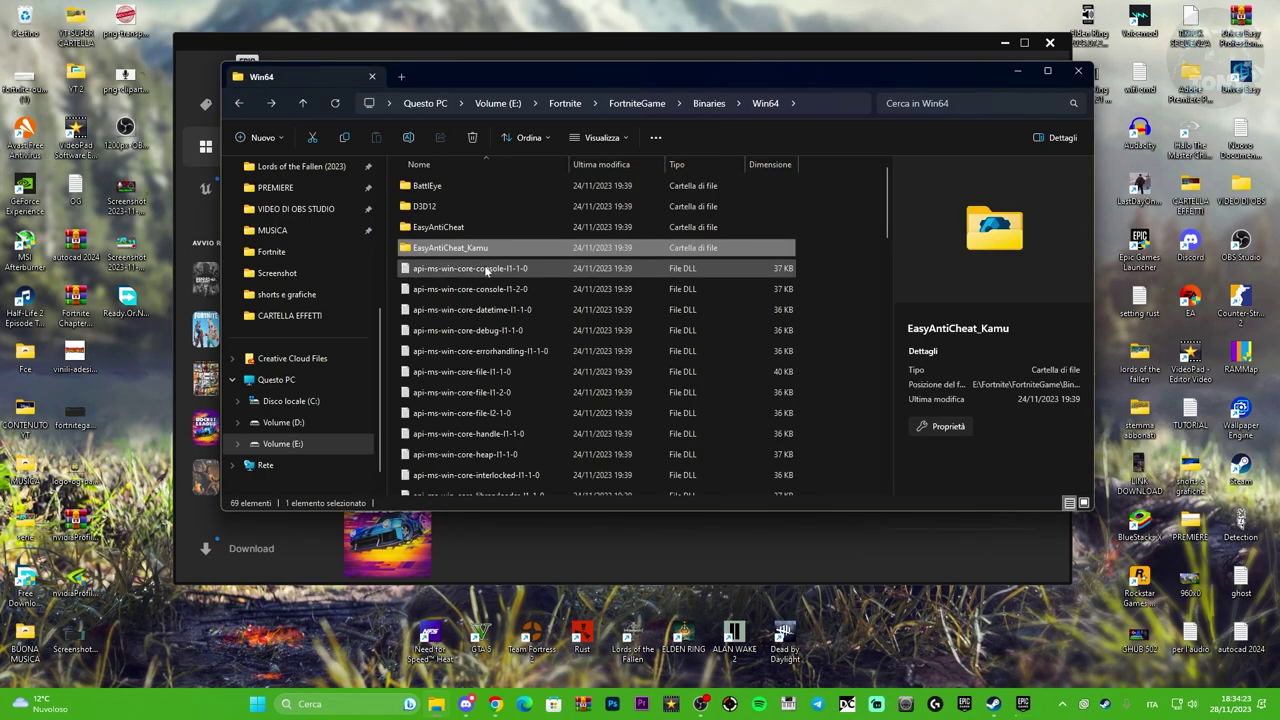
double_click(501, 229)
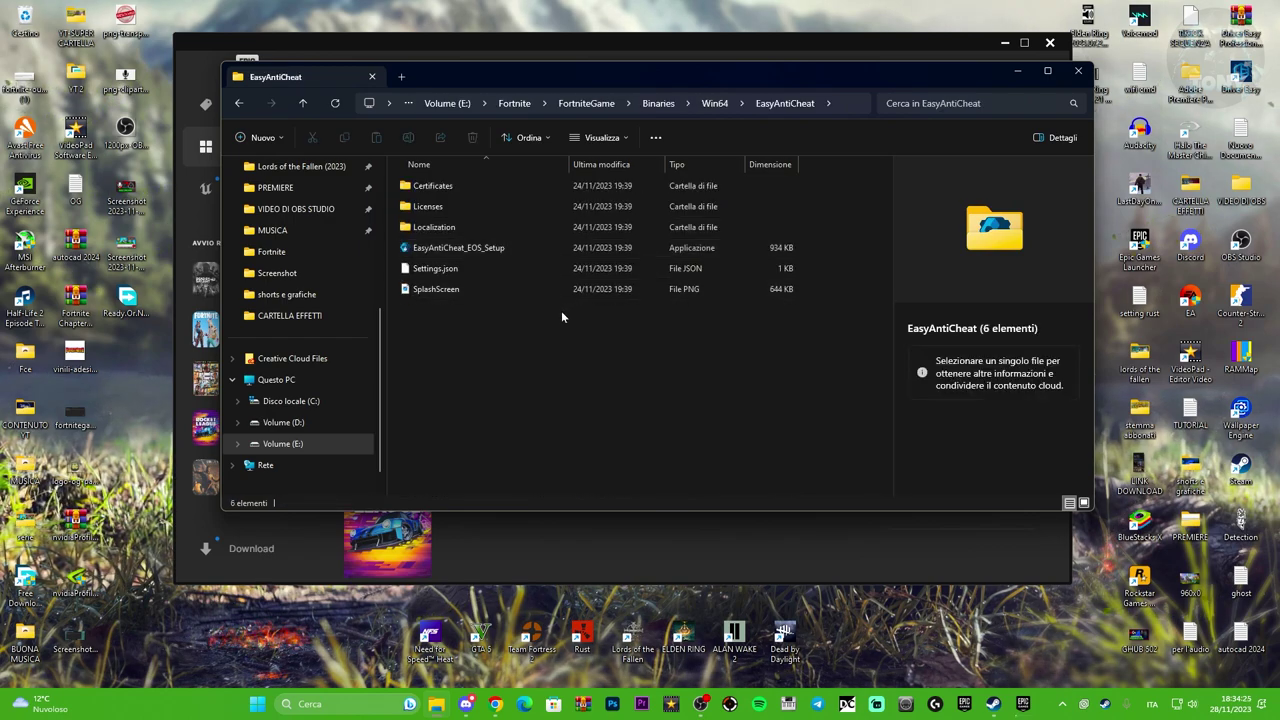
left_click(510, 248)
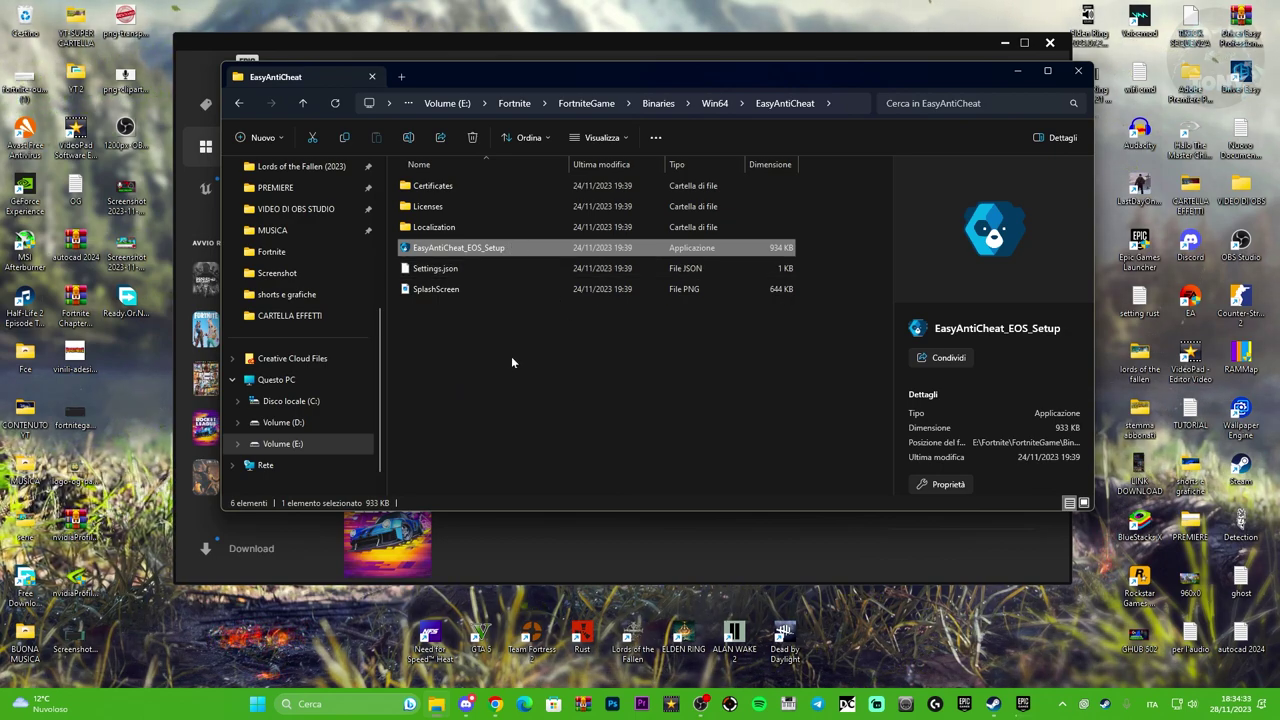
left_click(240, 106)
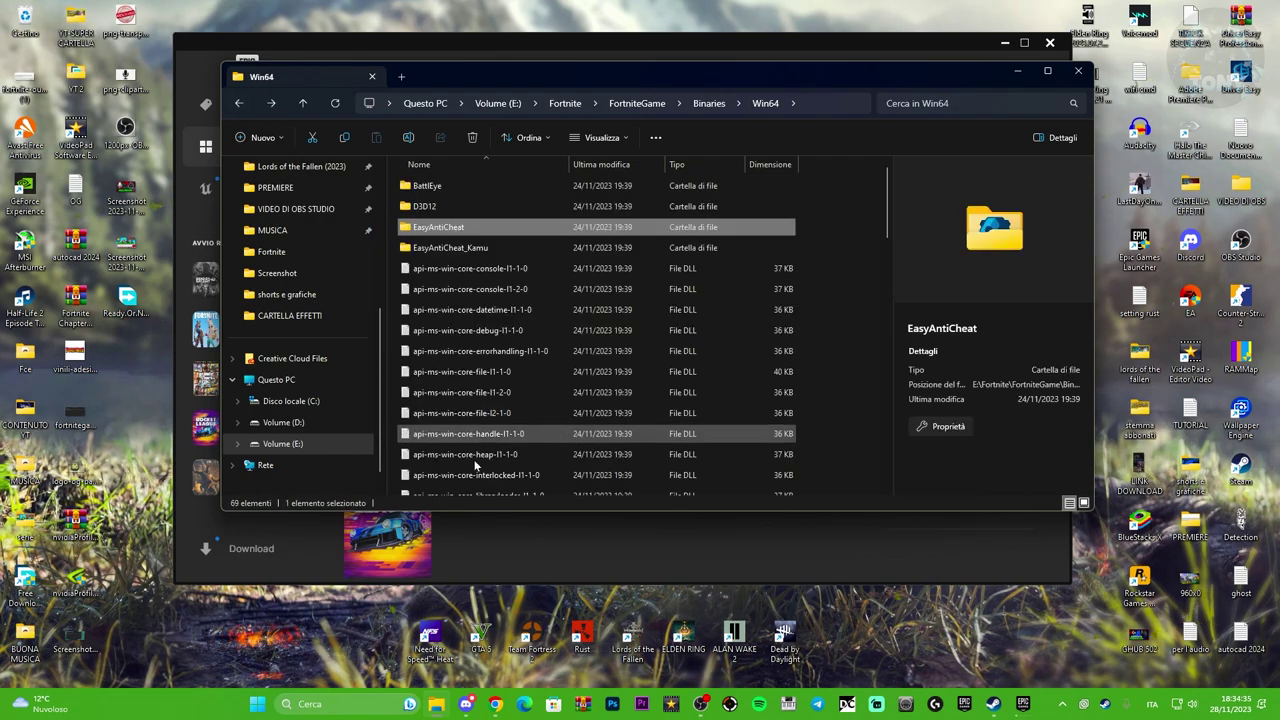
Step: Open the local application data folder through the Esegui (Run) dialog with %localappdata%
left_click(325, 704)
type("esegui")
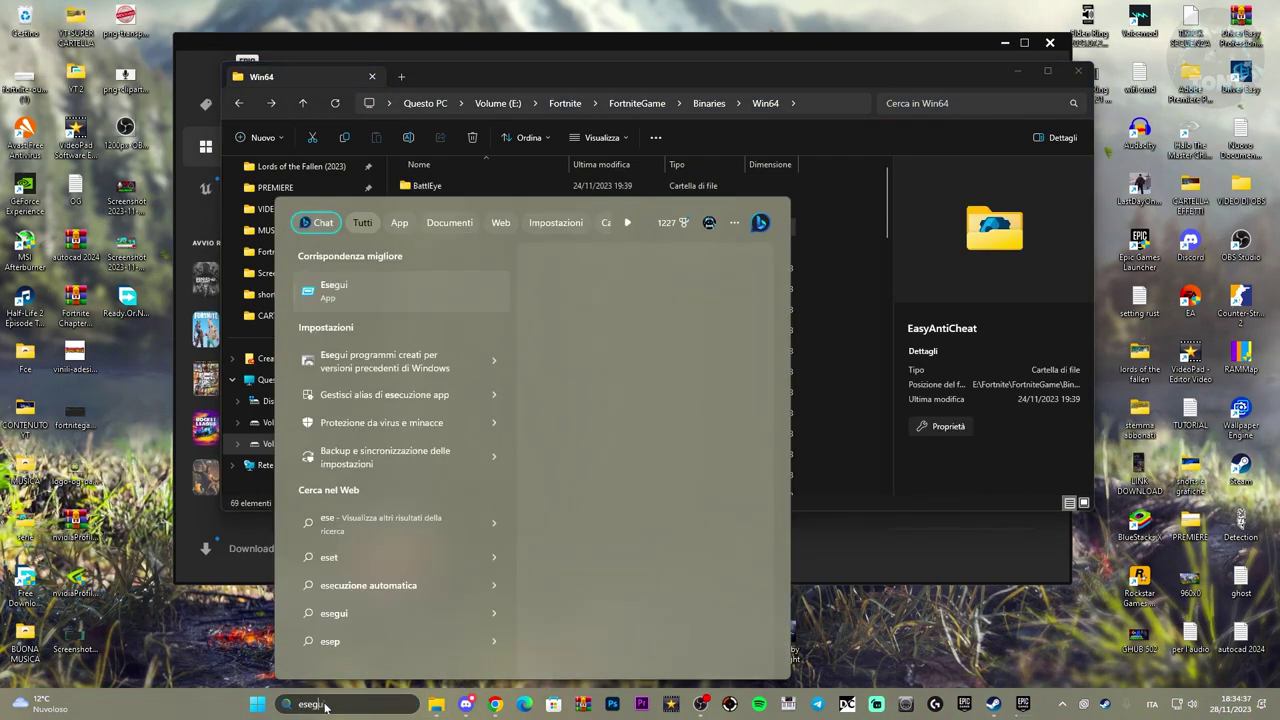
left_click(350, 298)
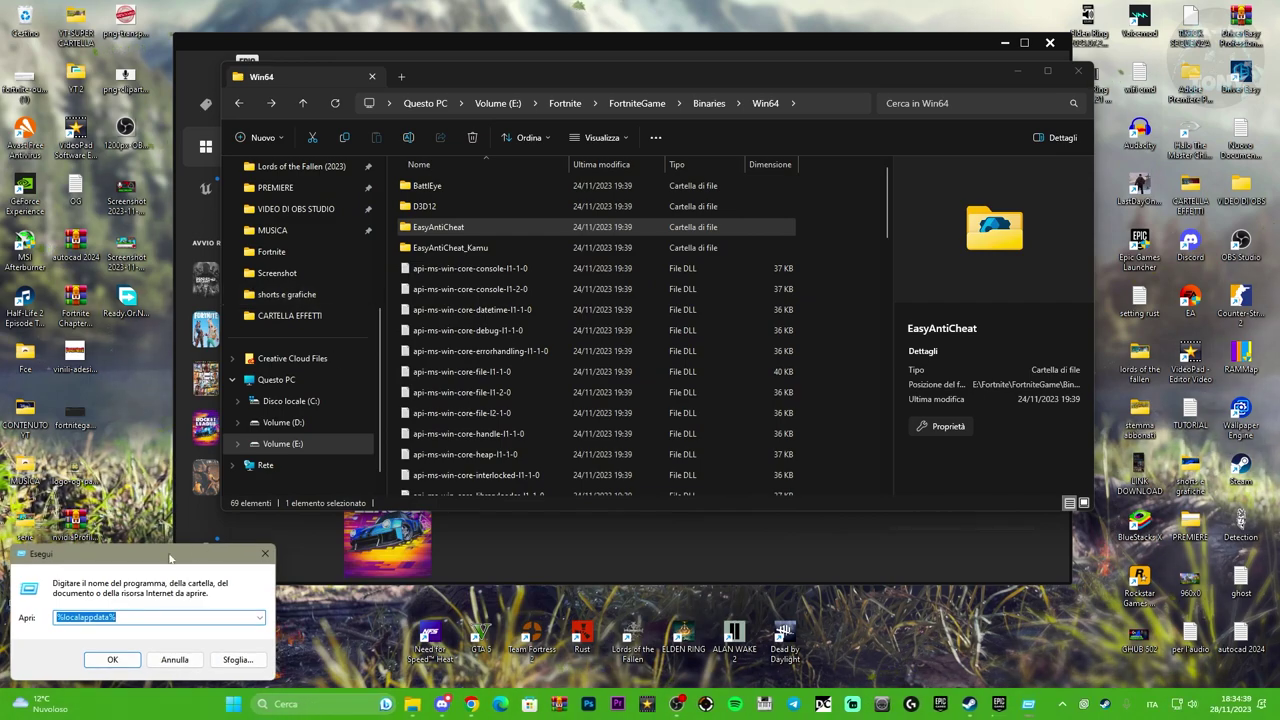
key("End")
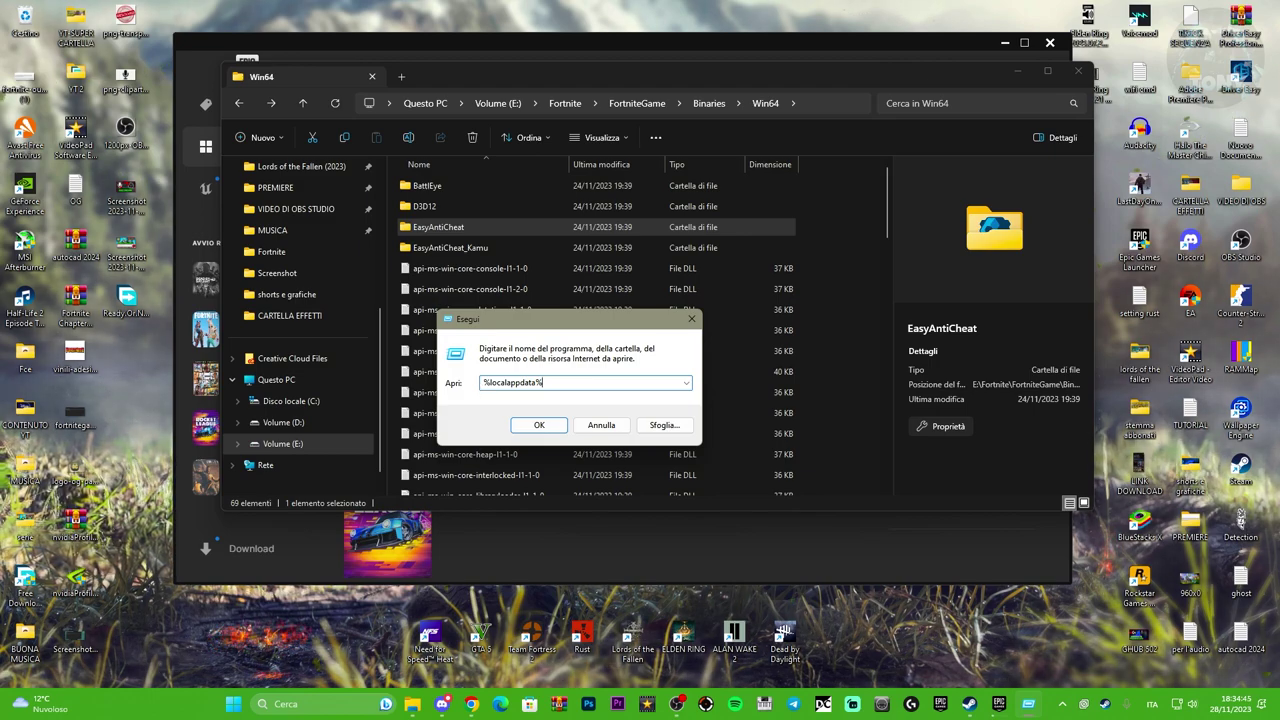
left_click(538, 426)
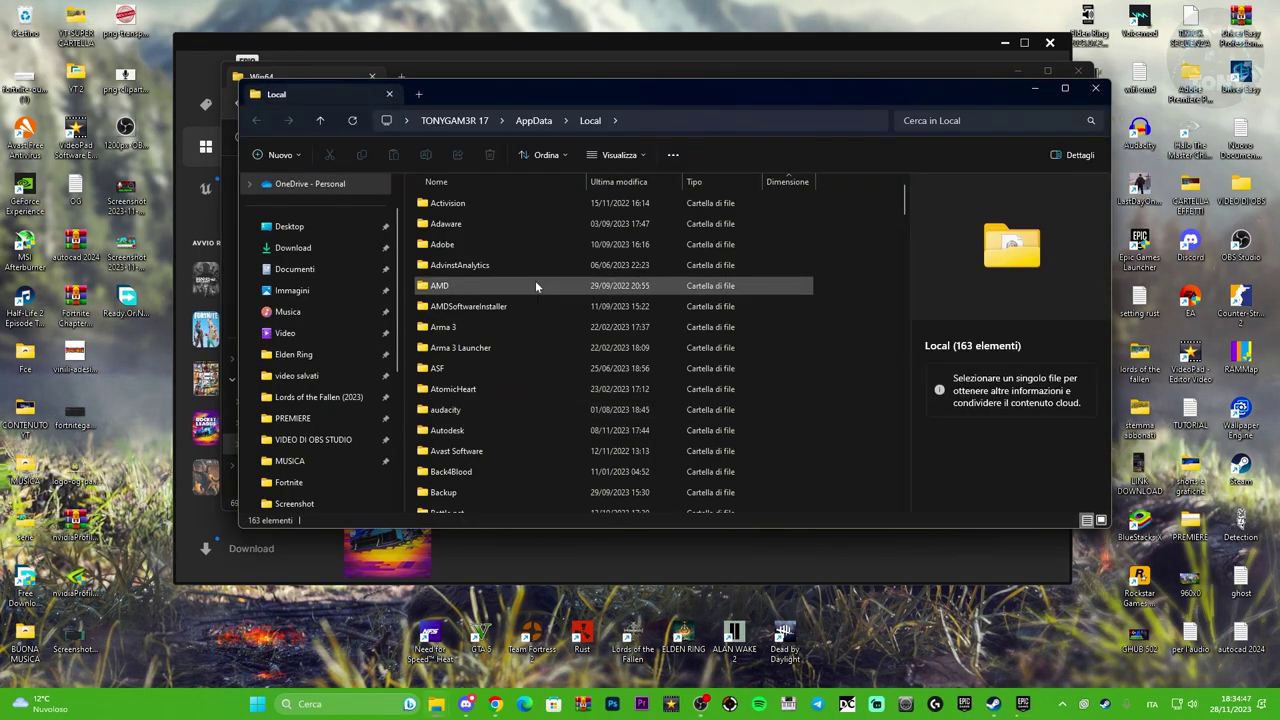
Step: Delete the FortniteGame folder from AppData\Local
scroll(534, 319, "down", 15)
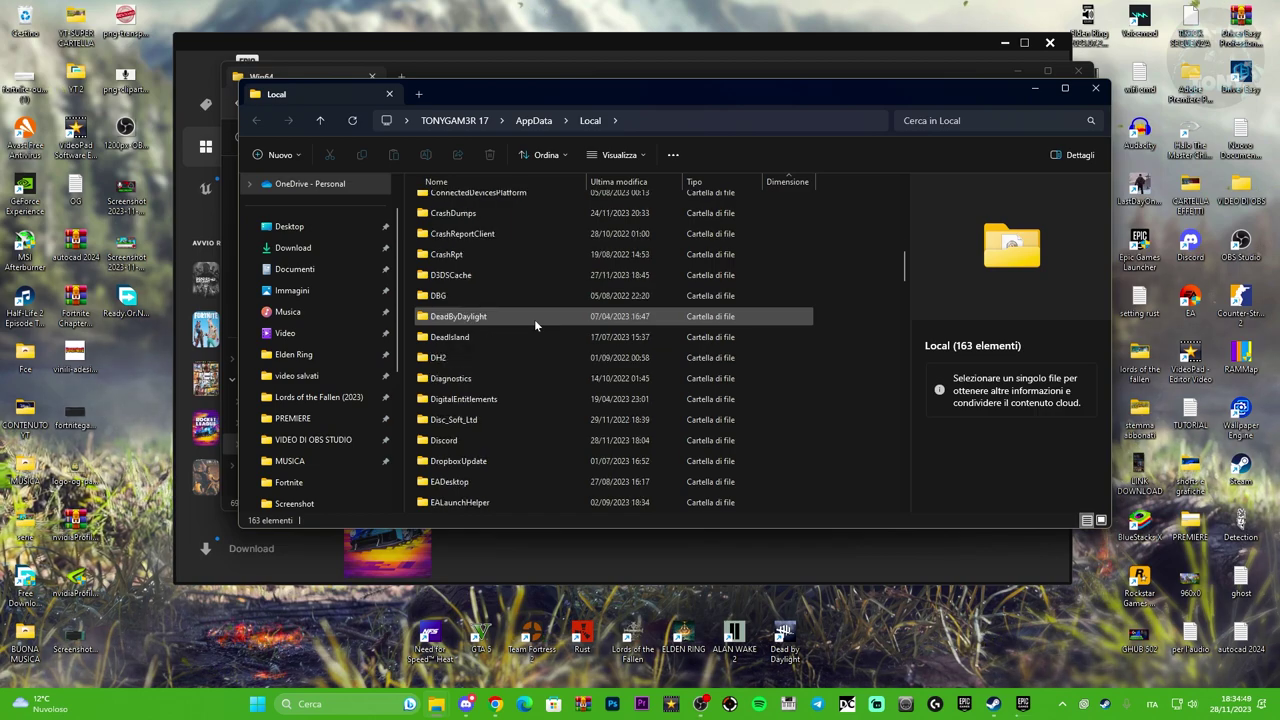
scroll(534, 319, "down", 3)
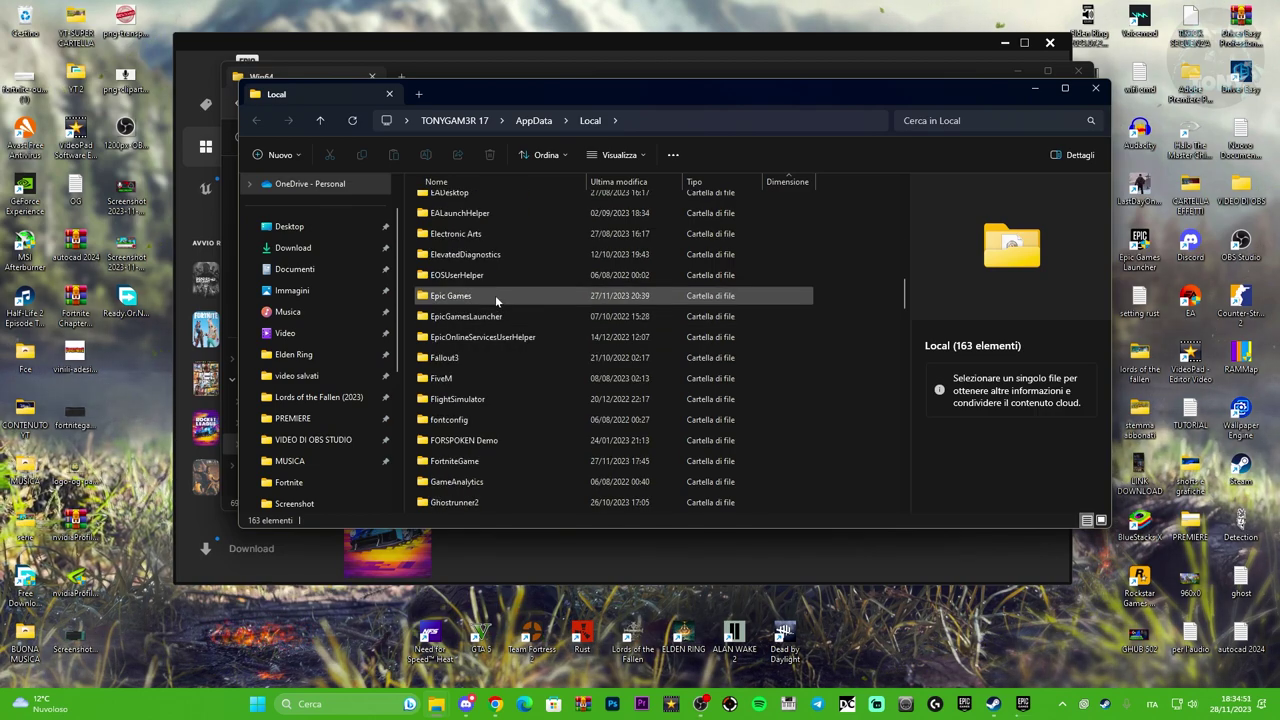
left_click(487, 465)
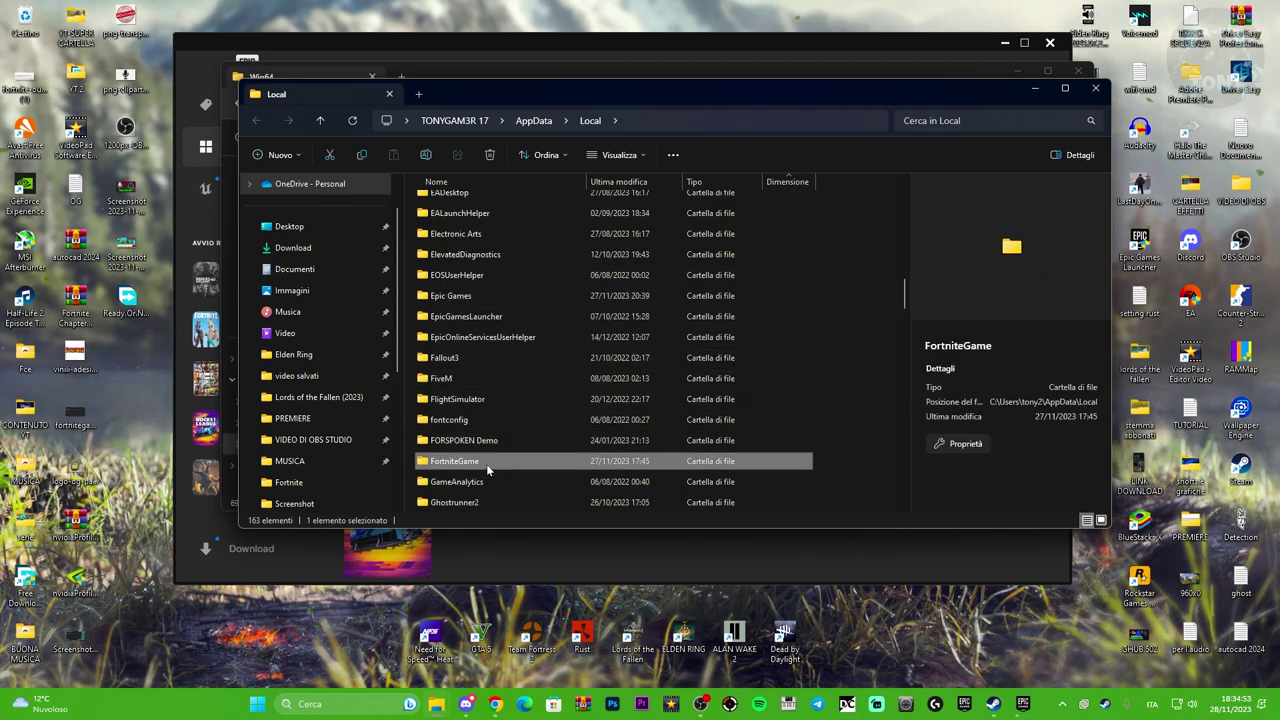
key("Delete")
Step: Exit the Epic Games Launcher completely and confirm that it should close
left_click(525, 298)
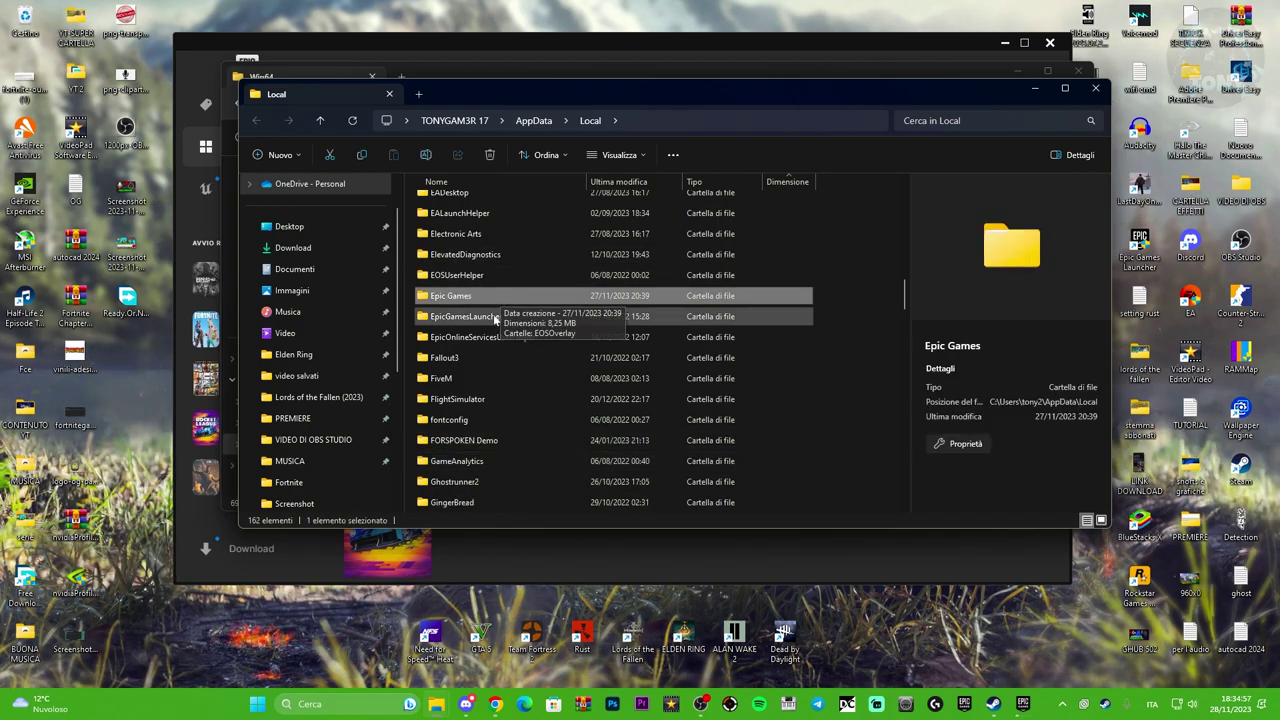
left_click(493, 318)
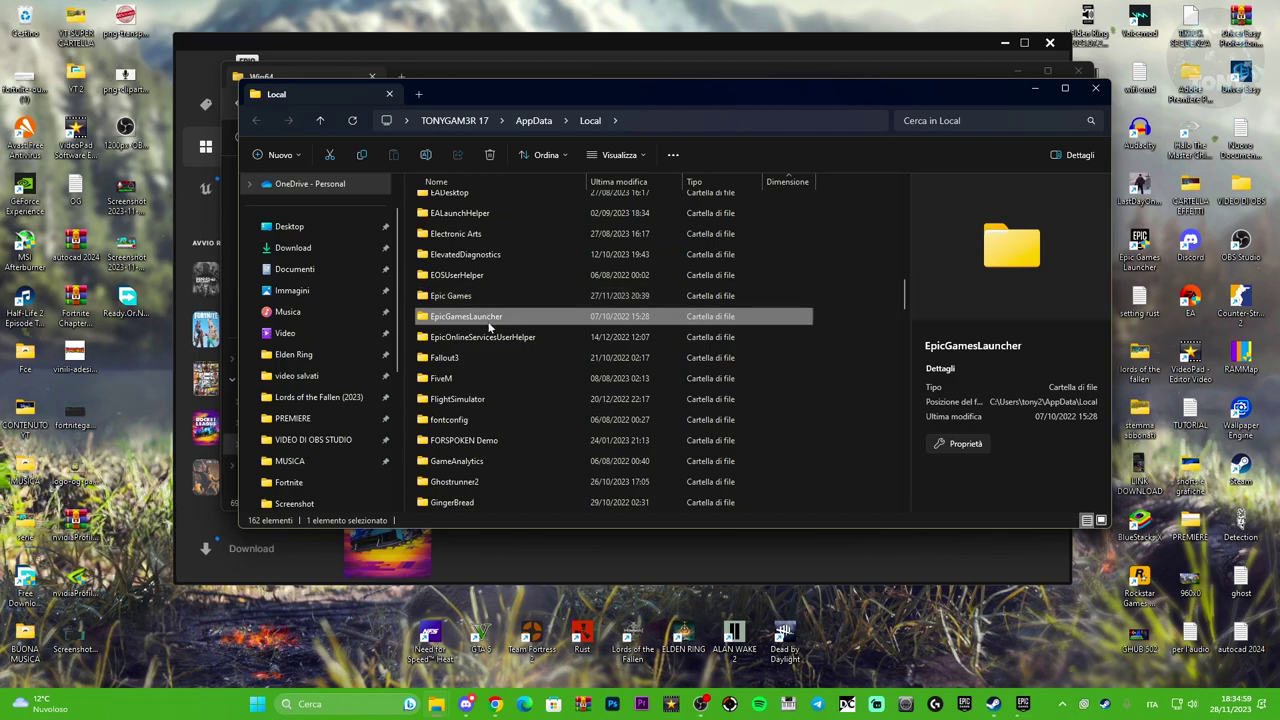
left_click(1062, 703)
right_click(1090, 637)
left_click(1108, 602)
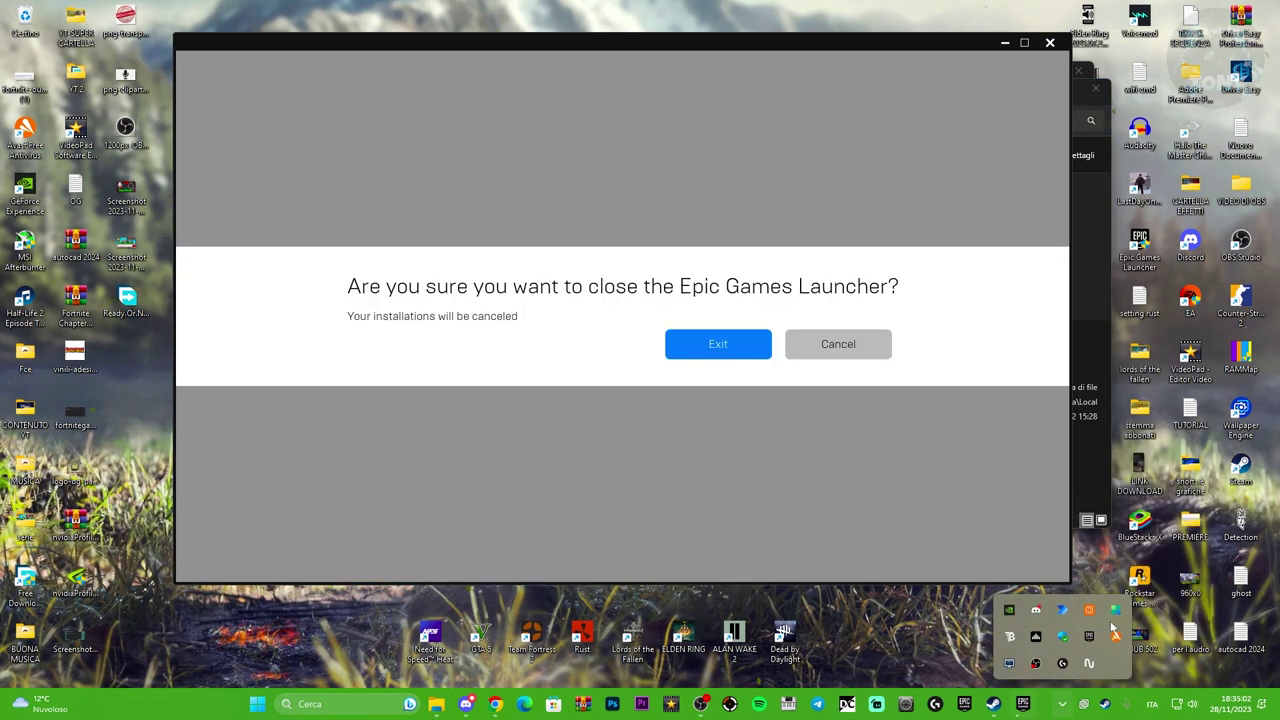
left_click(737, 348)
Step: Delete the EpicGamesLauncher and Epic Games folders from AppData\Local, and close that folder window
left_click(523, 316)
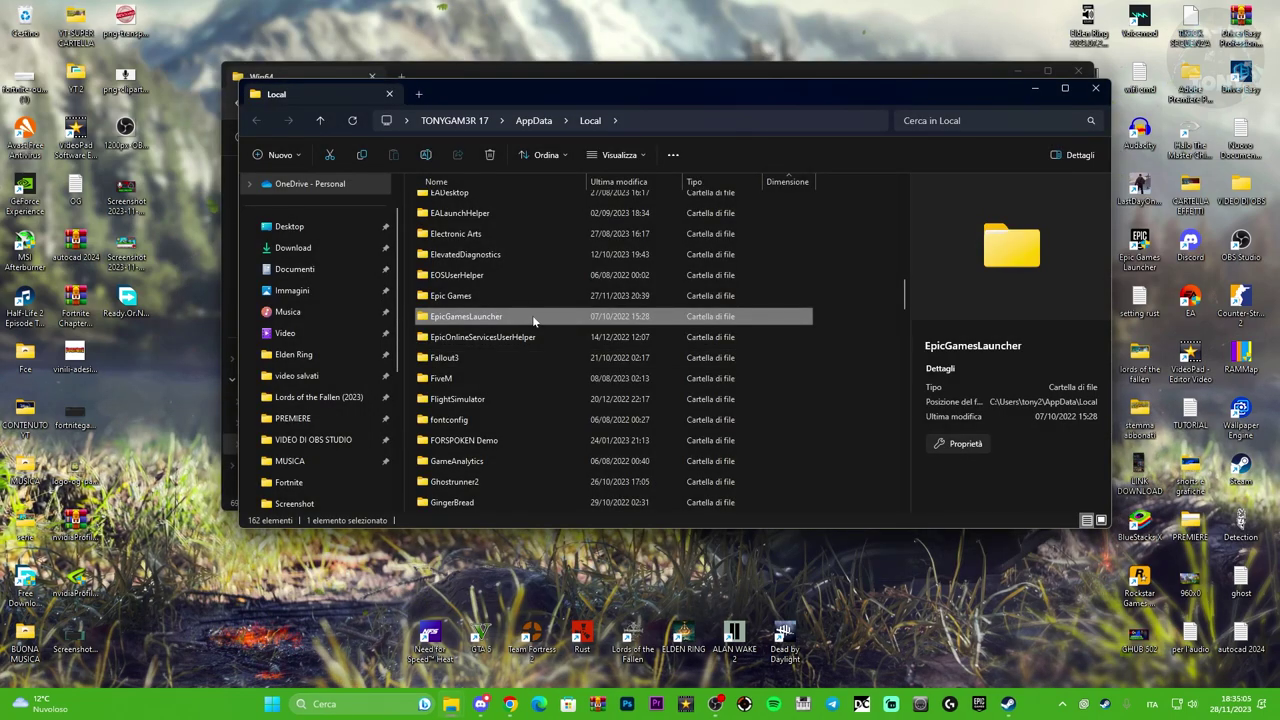
left_click(533, 320)
key("Delete")
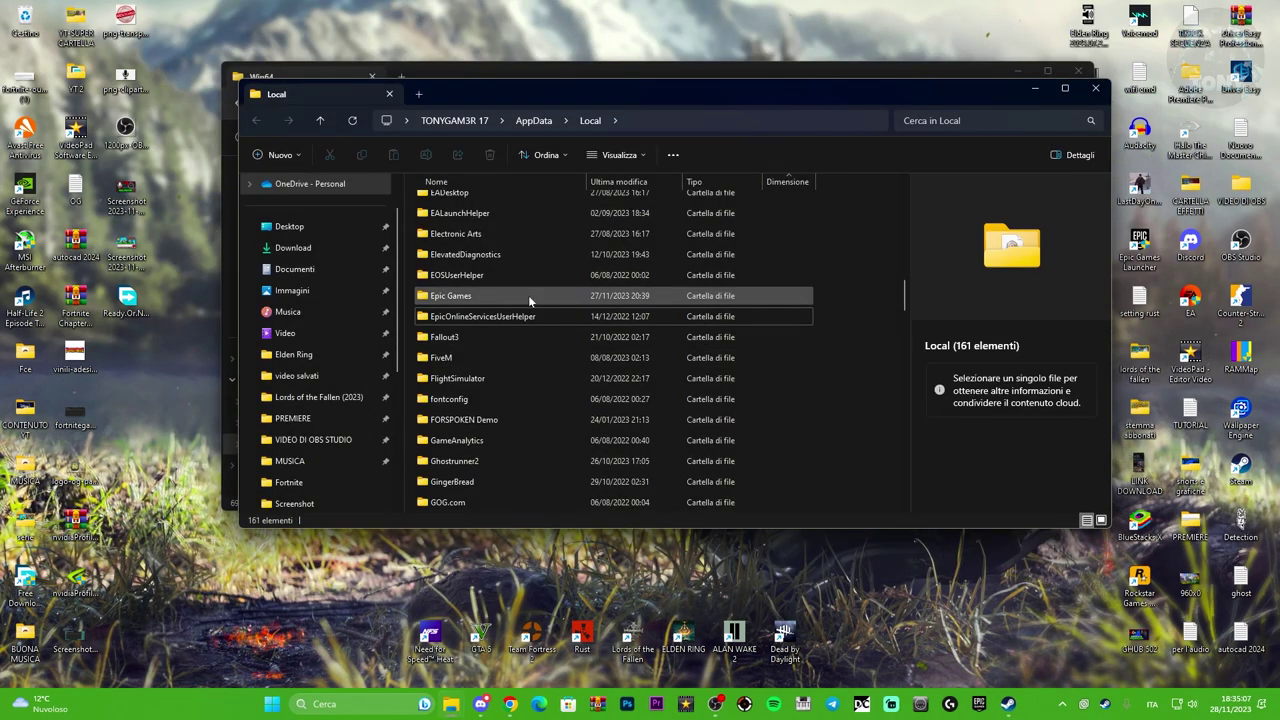
left_click(529, 297)
key("Delete")
scroll(560, 342, "down", 20)
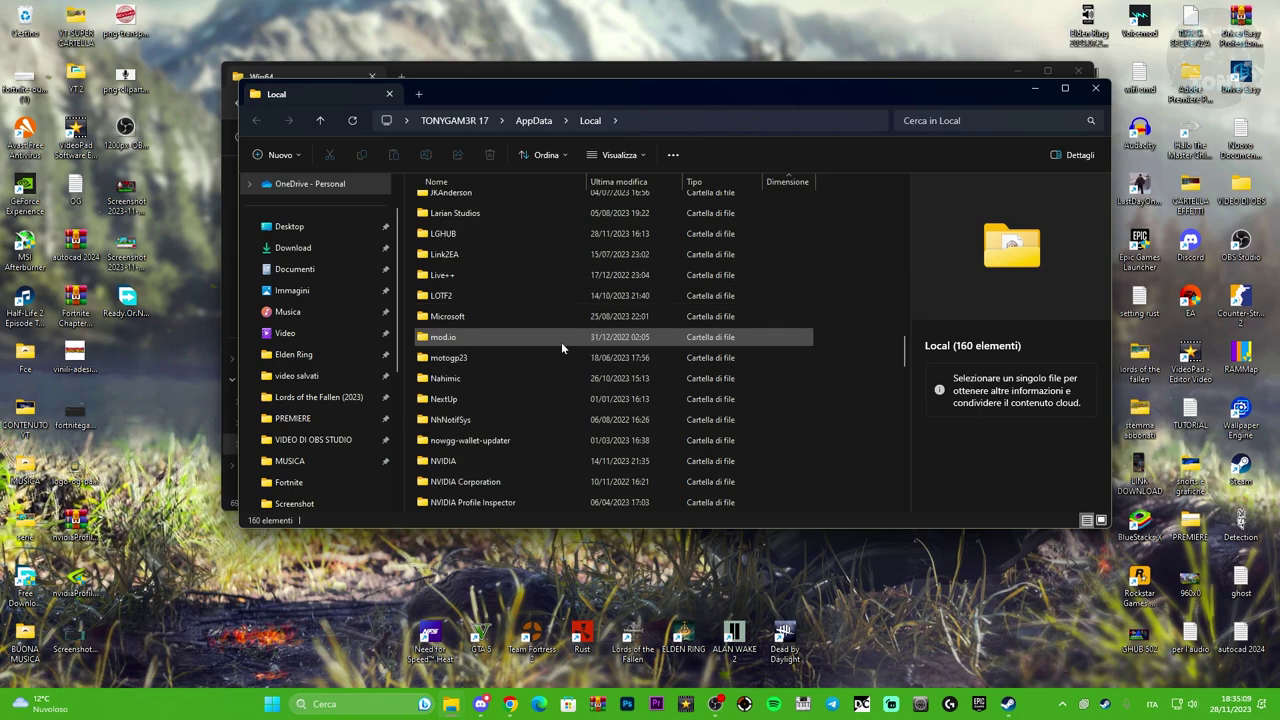
scroll(560, 342, "down", 5)
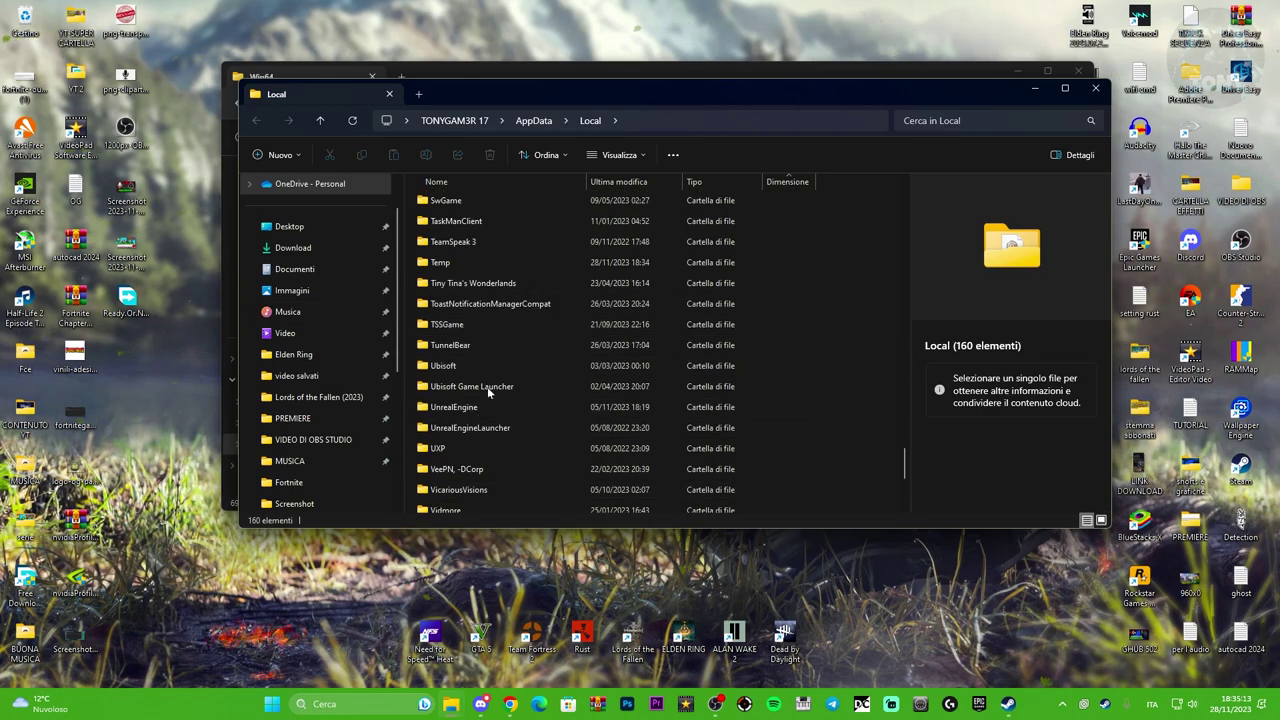
left_click(1095, 93)
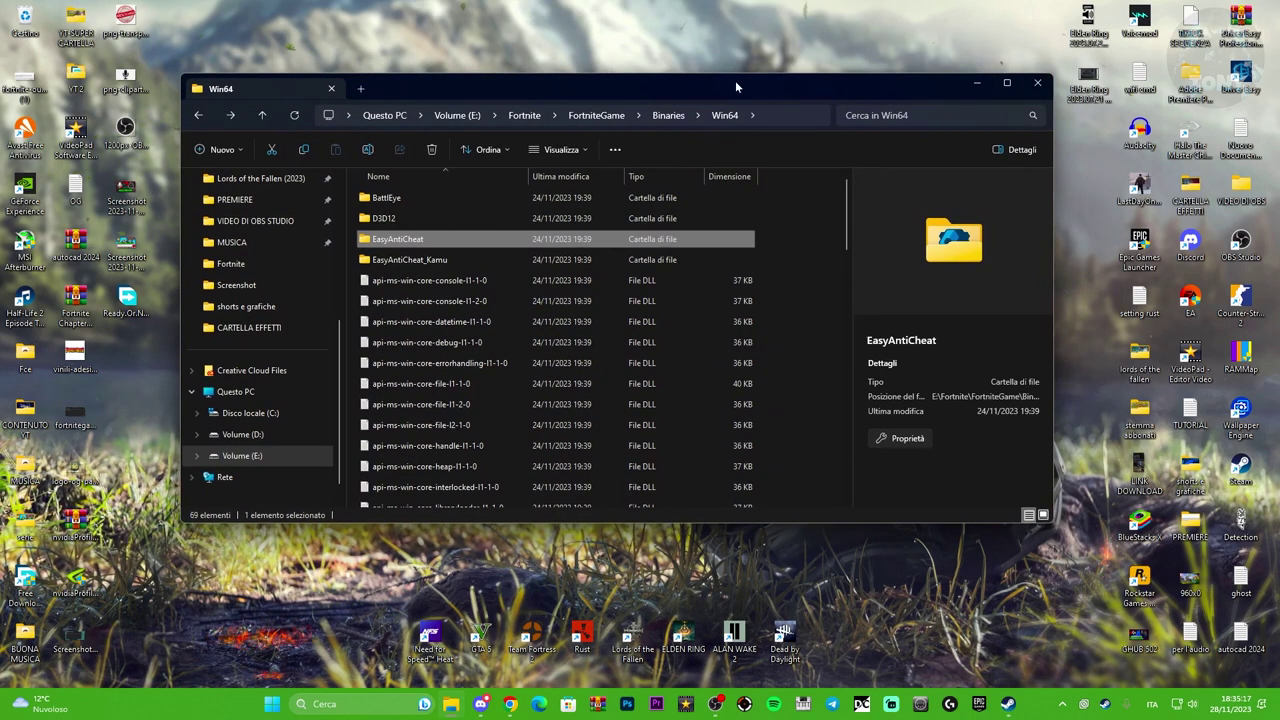
Step: Select the FortniteClient-Win64-Shipping_EAC_EOS application in Fortnite's Win64 folder
left_click_drag(680, 75, 696, 57)
scroll(643, 316, "down", 10)
scroll(643, 316, "down", 5)
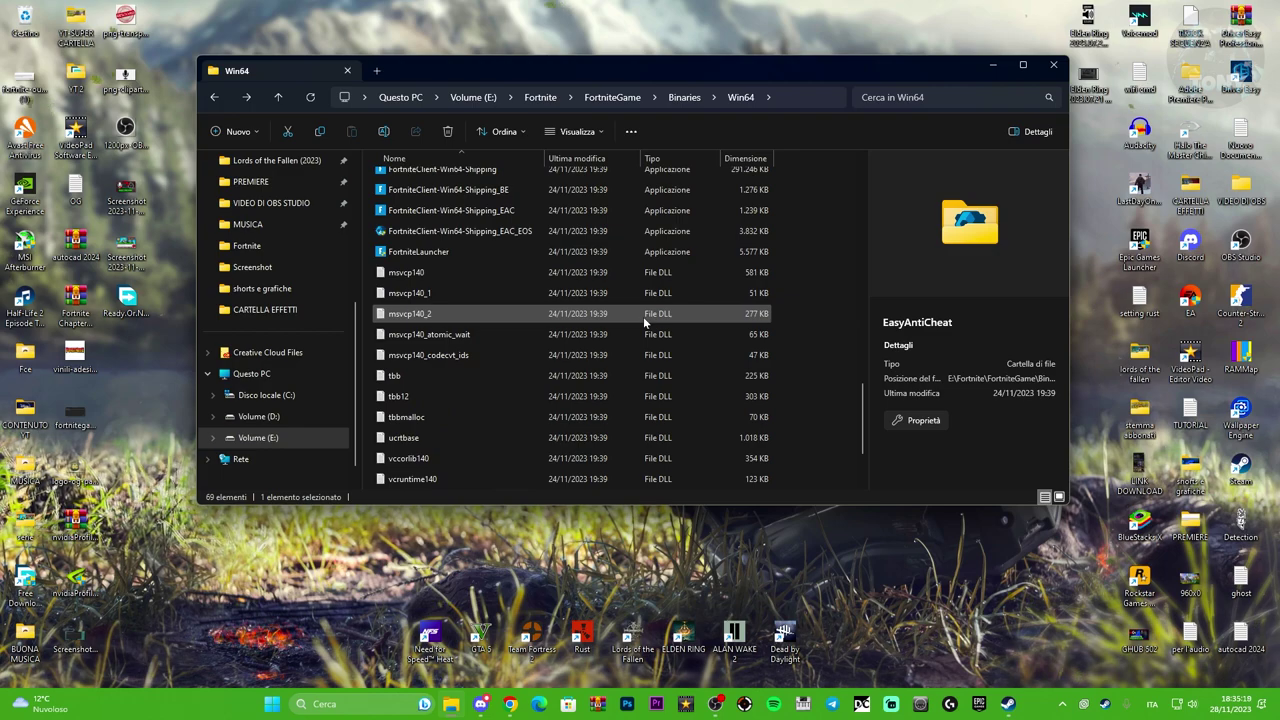
scroll(600, 310, "up", 2)
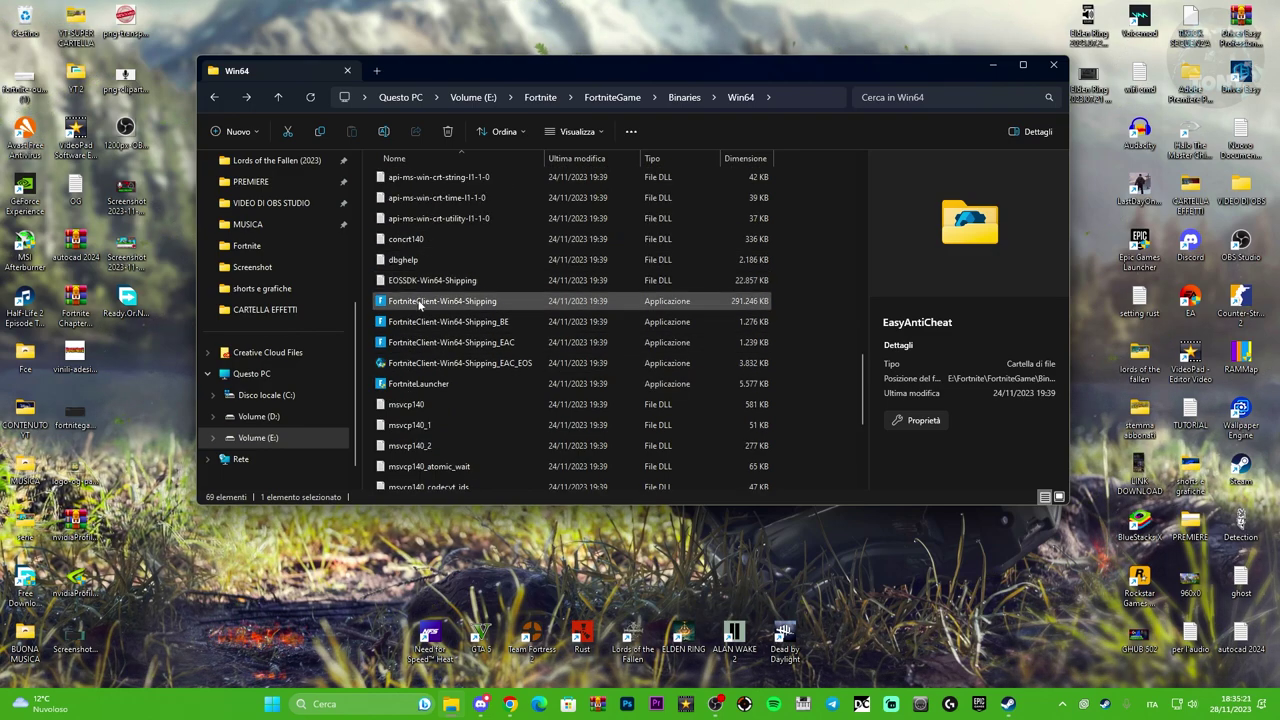
left_click(432, 368)
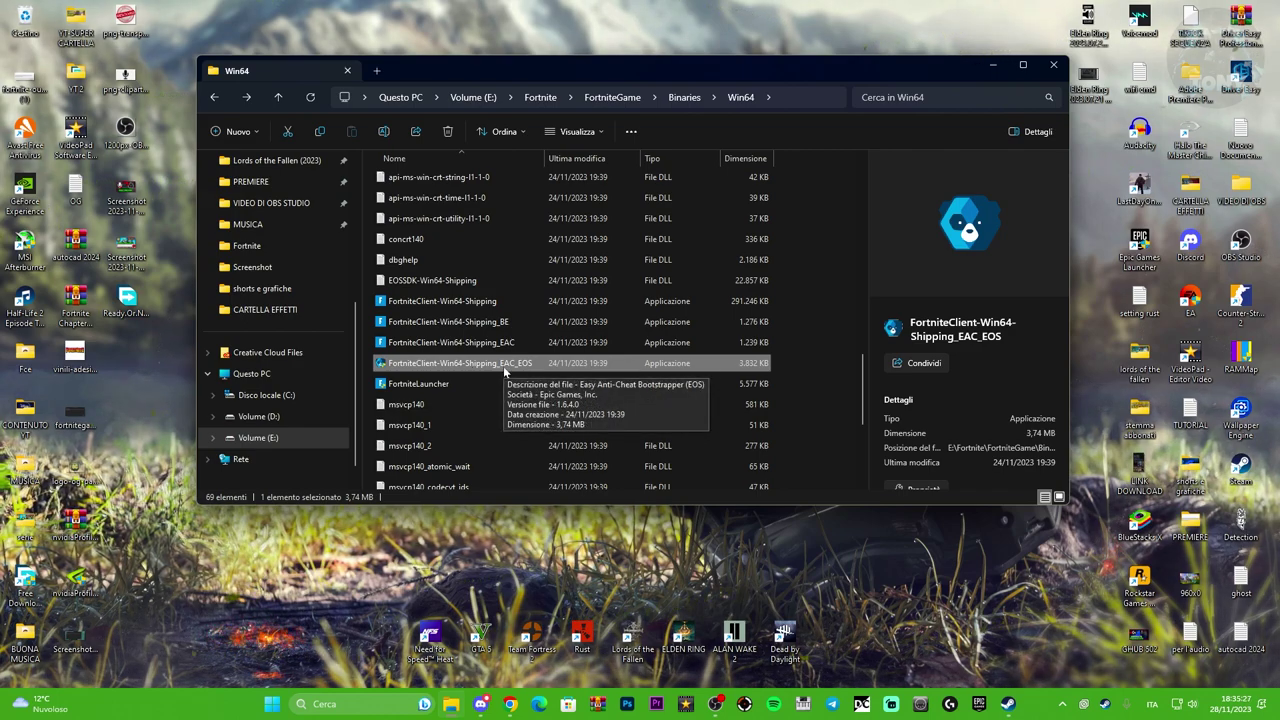
Step: Switch to Chrome to look over the YouTube channel's recent Fortnite fix videos, and return to the Win64 folder
left_click(510, 703)
left_click(240, 10)
left_click(110, 8)
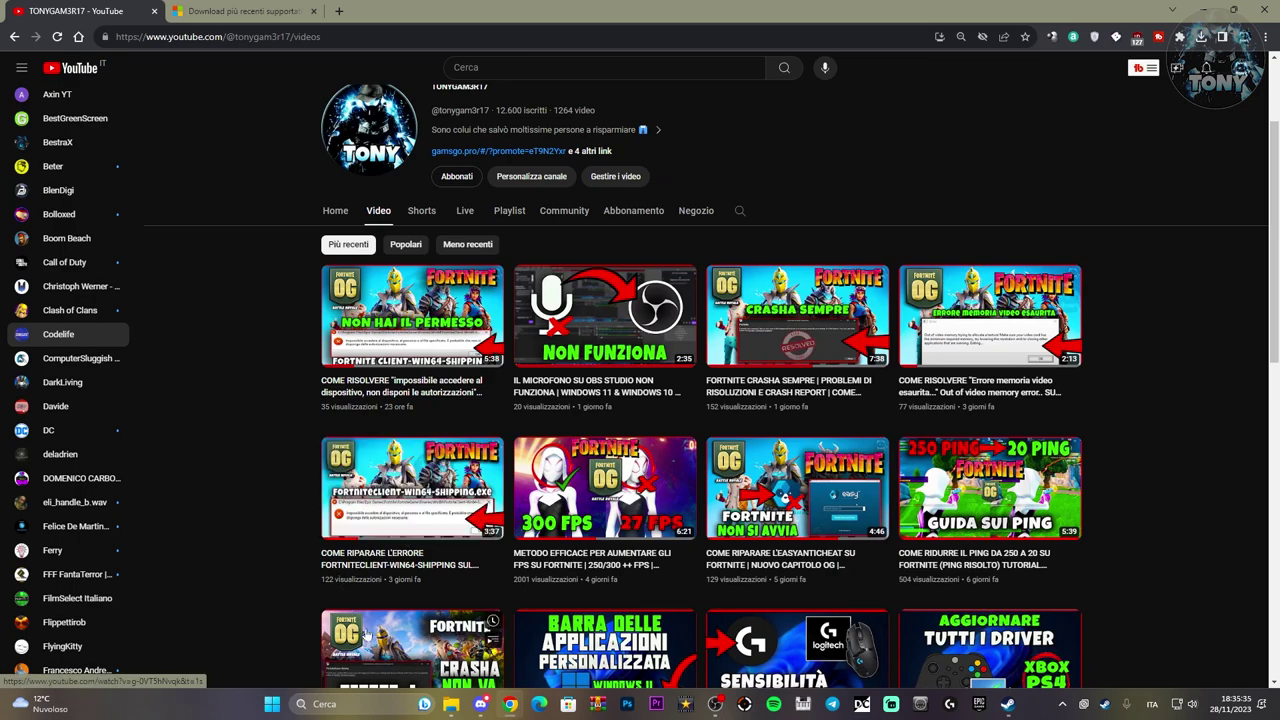
left_click(1206, 9)
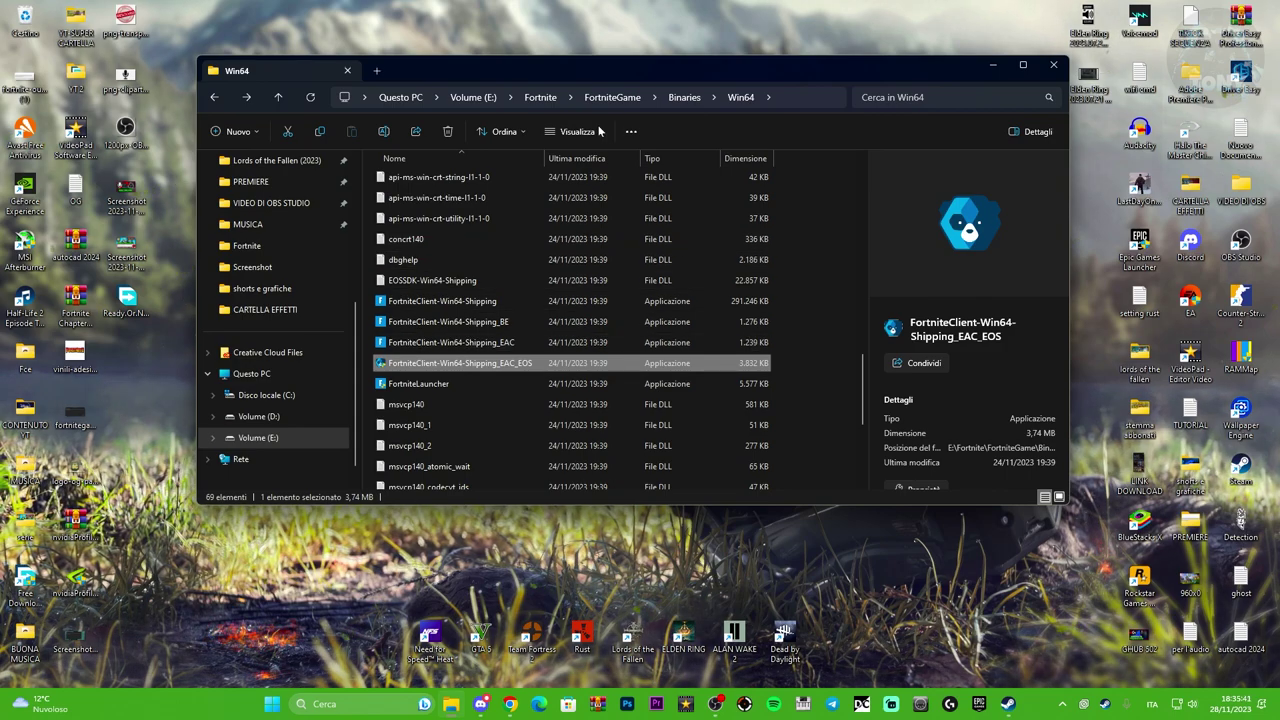
Step: Open the compatibility settings in the properties of FortniteClient-Win64-Shipping_EAC_EOS
left_click_drag(621, 77, 618, 75)
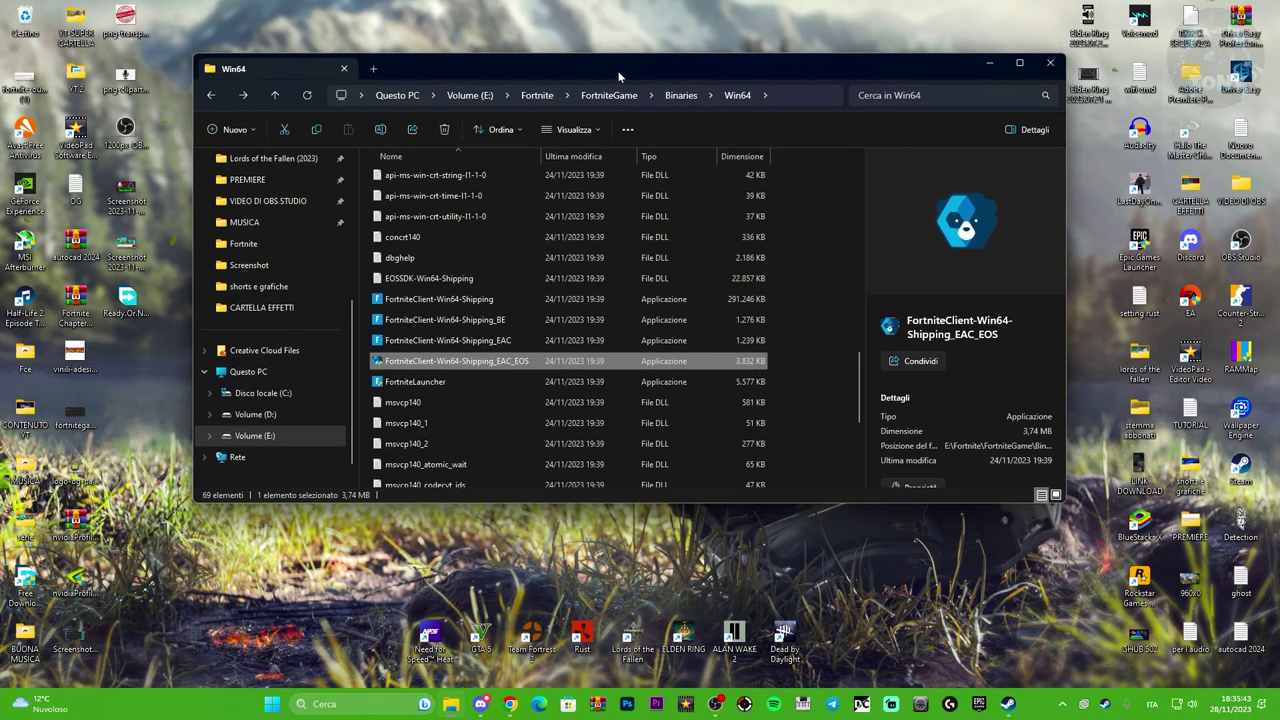
right_click(535, 366)
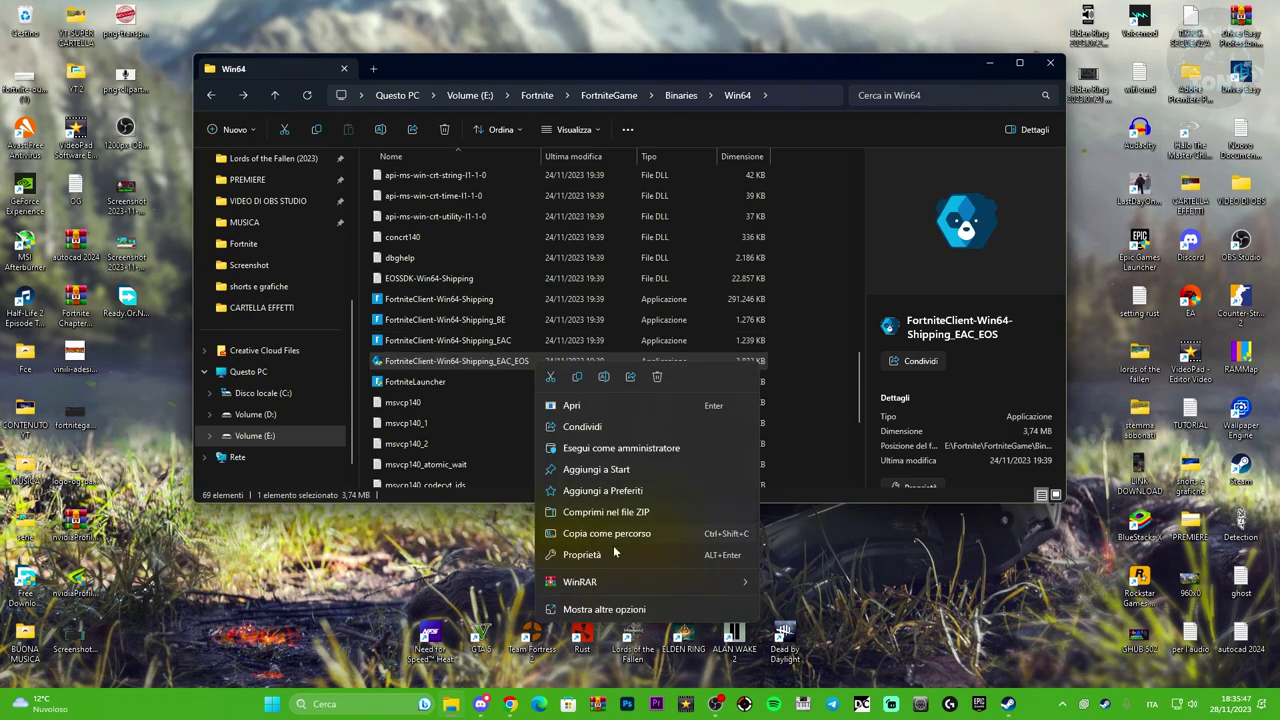
left_click(604, 609)
left_click(600, 669)
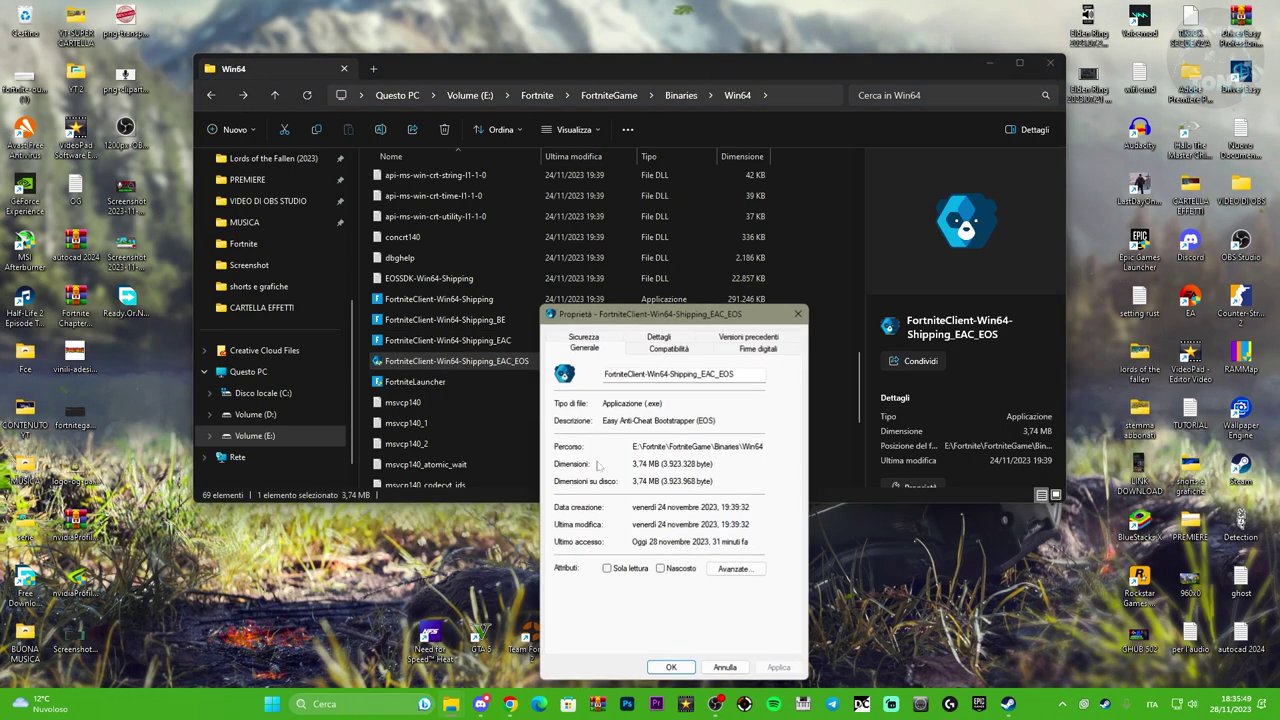
left_click_drag(677, 314, 630, 234)
left_click(622, 266)
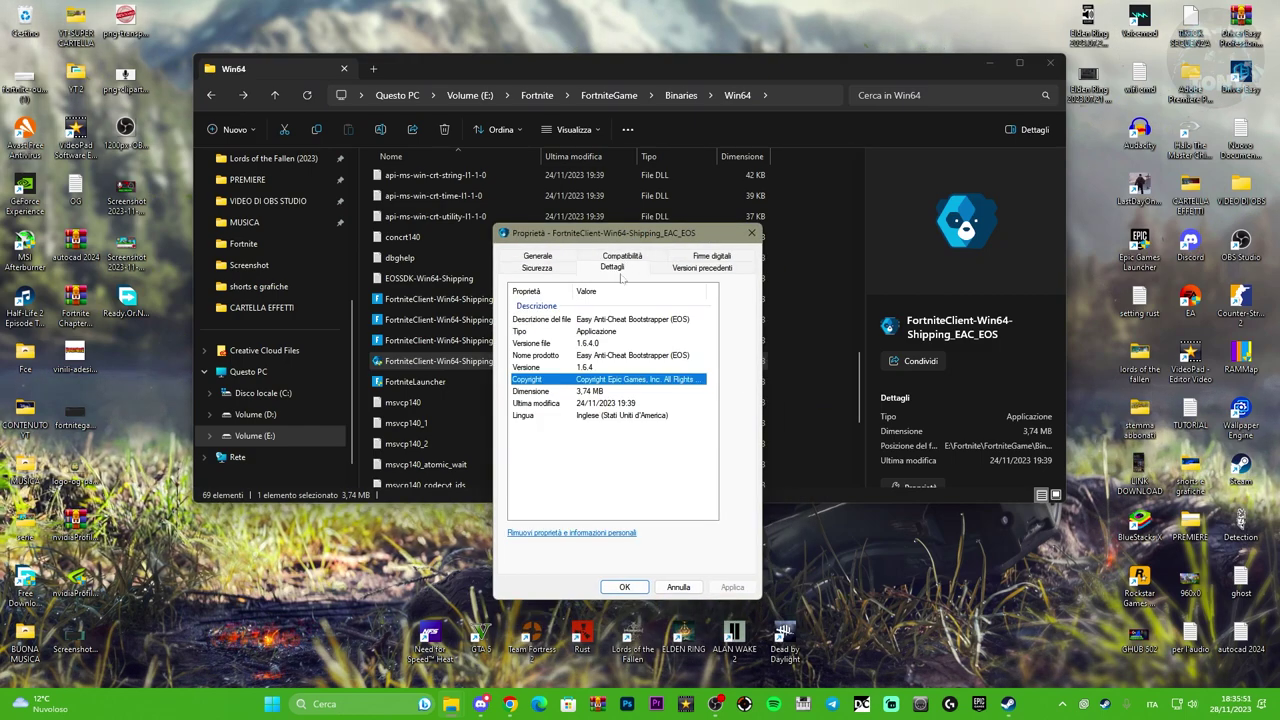
left_click(622, 257)
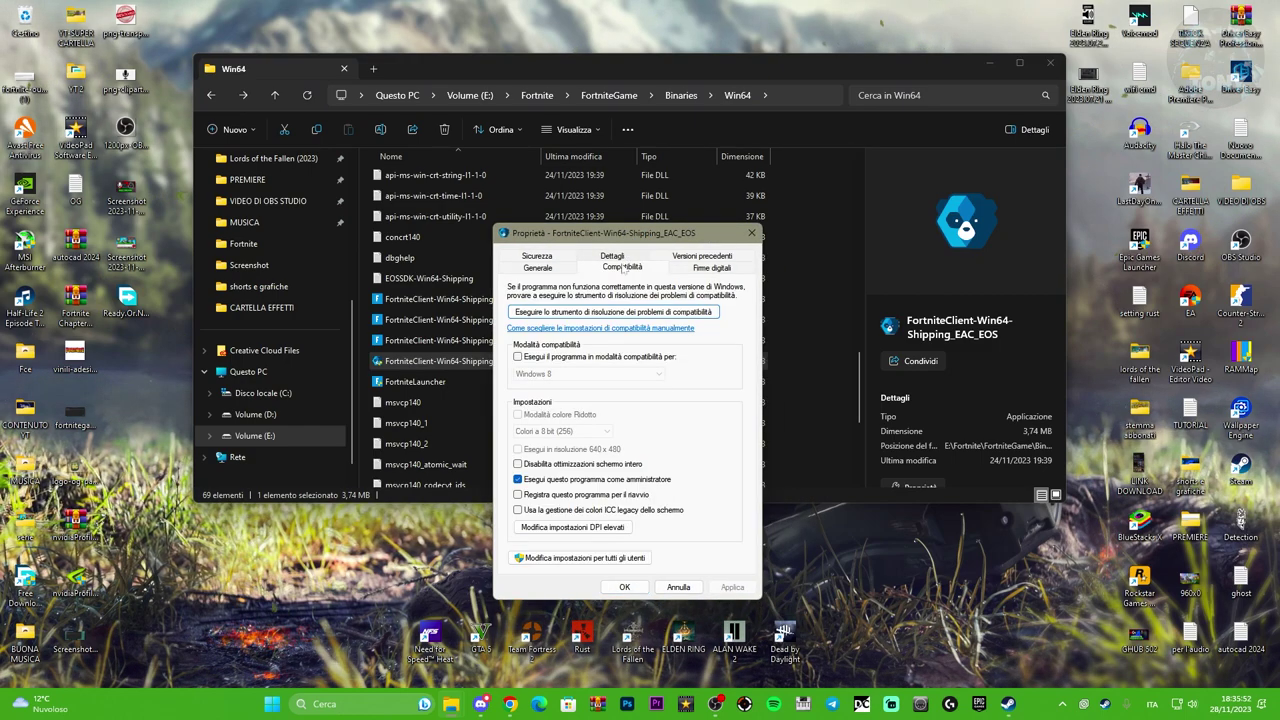
left_click(518, 357)
left_click(548, 373)
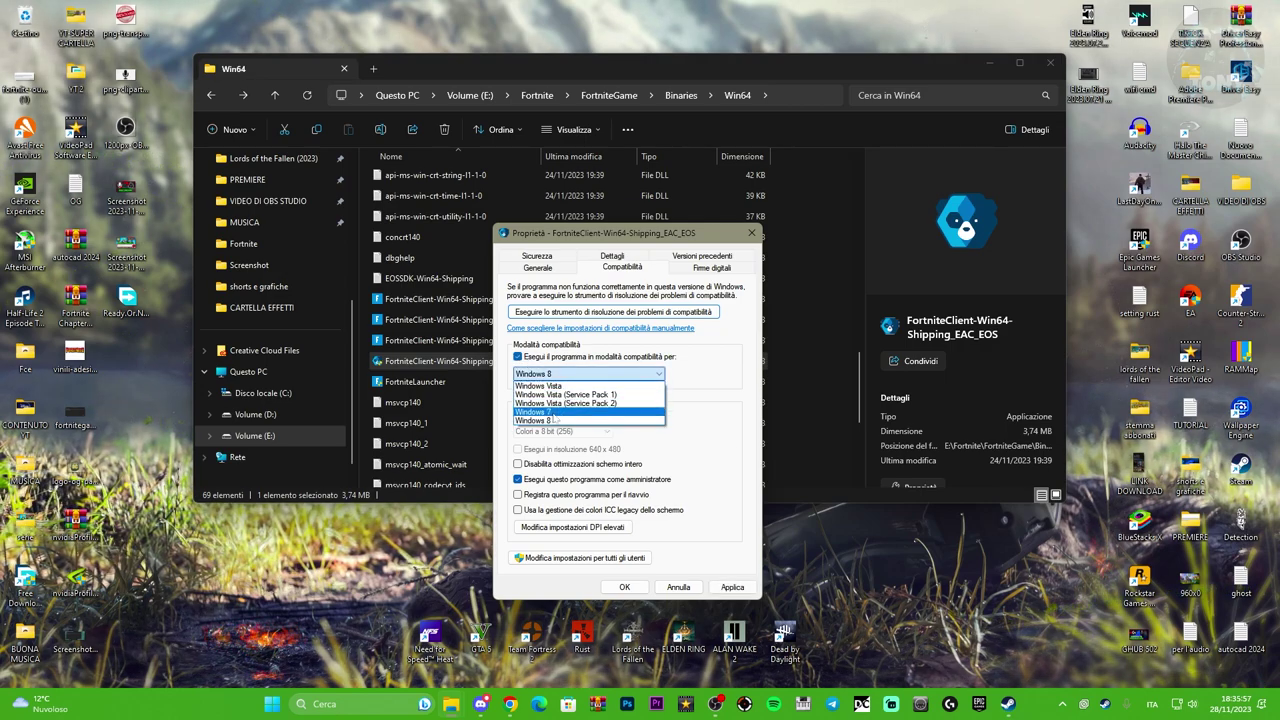
left_click(709, 440)
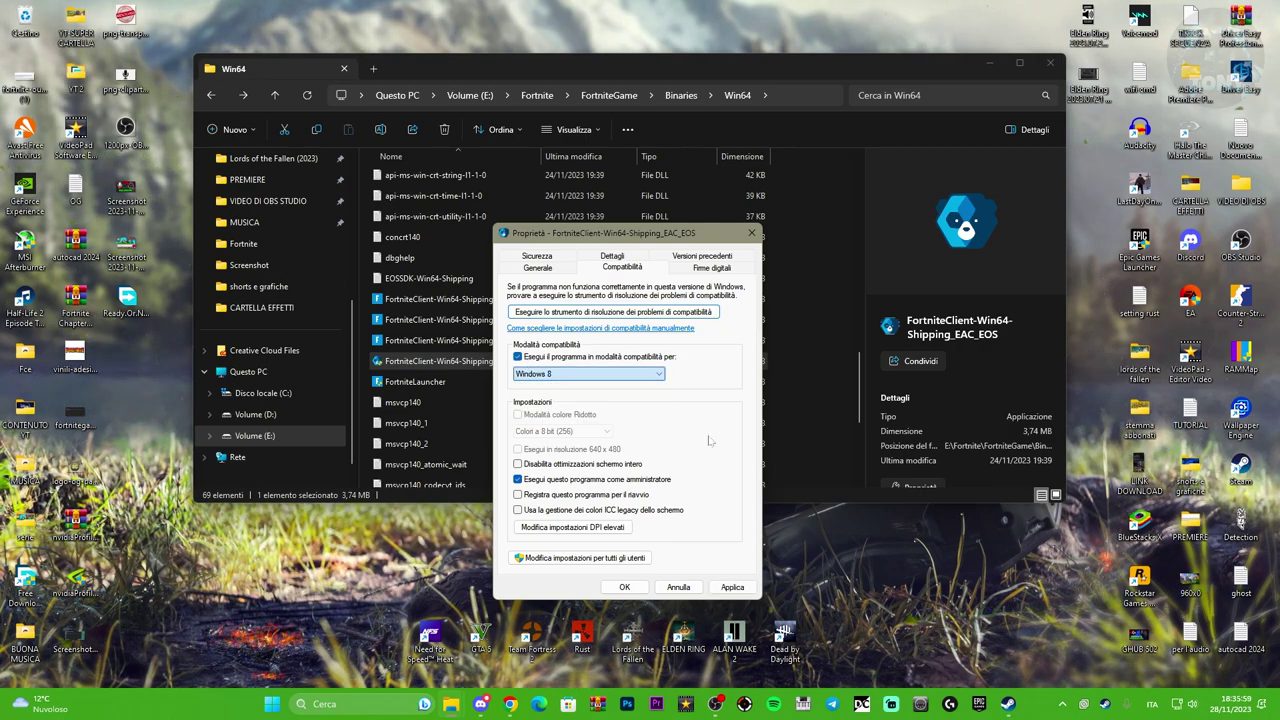
left_click(518, 357)
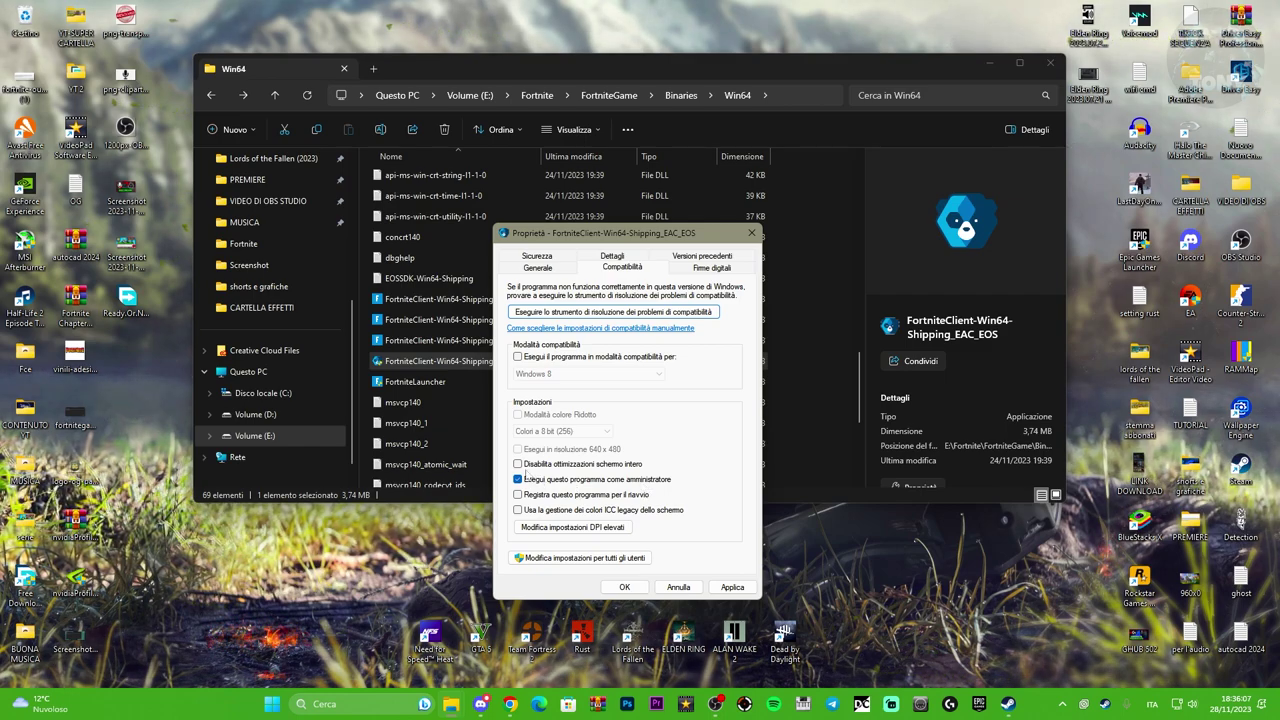
Step: For all users, disable fullscreen optimizations and enable running FortniteClient-Win64-Shipping_EAC_EOS as administrator, confirm the settings, and close the Win64 folder window
left_click(604, 557)
left_click(541, 491)
left_click(541, 506)
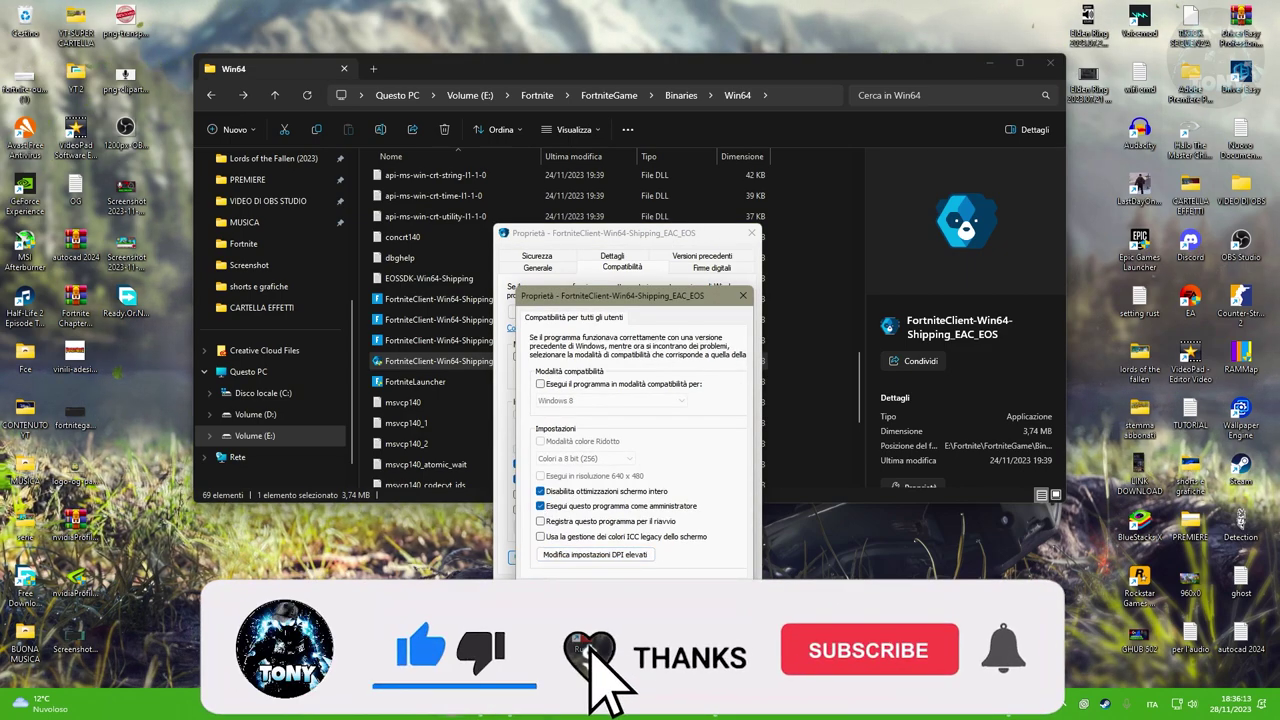
key("Return")
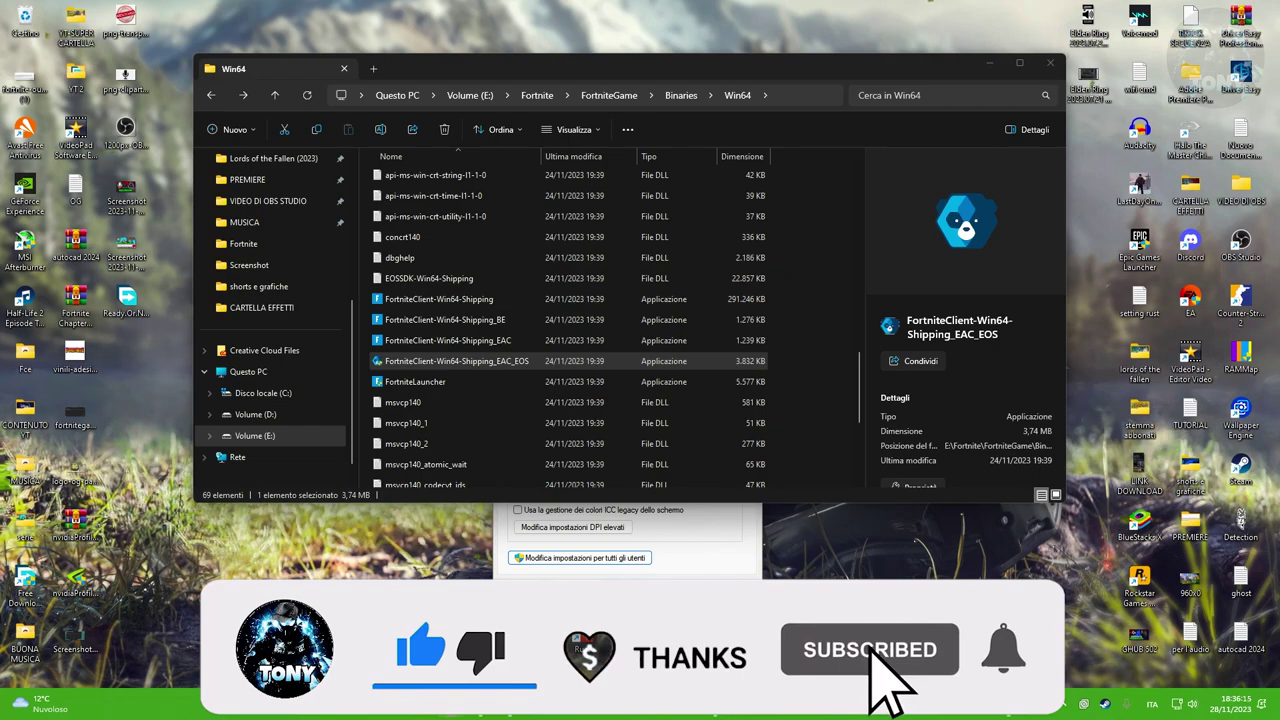
key("Return")
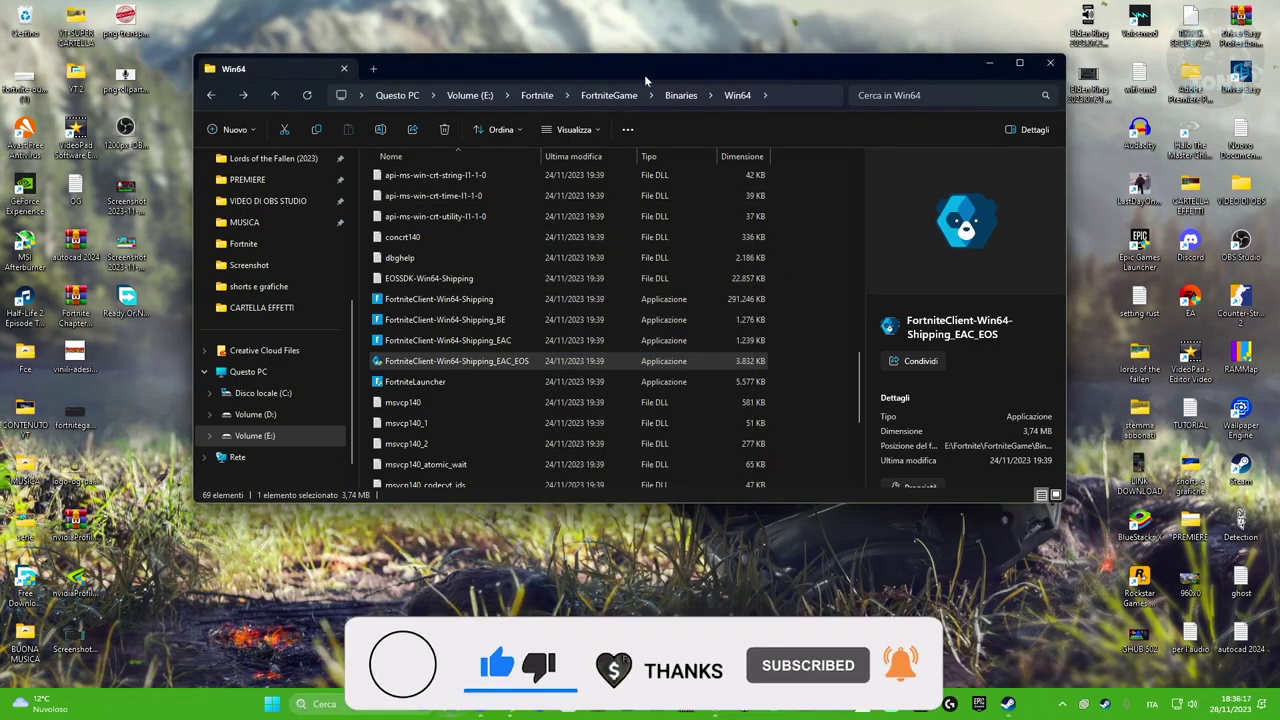
left_click_drag(644, 74, 629, 70)
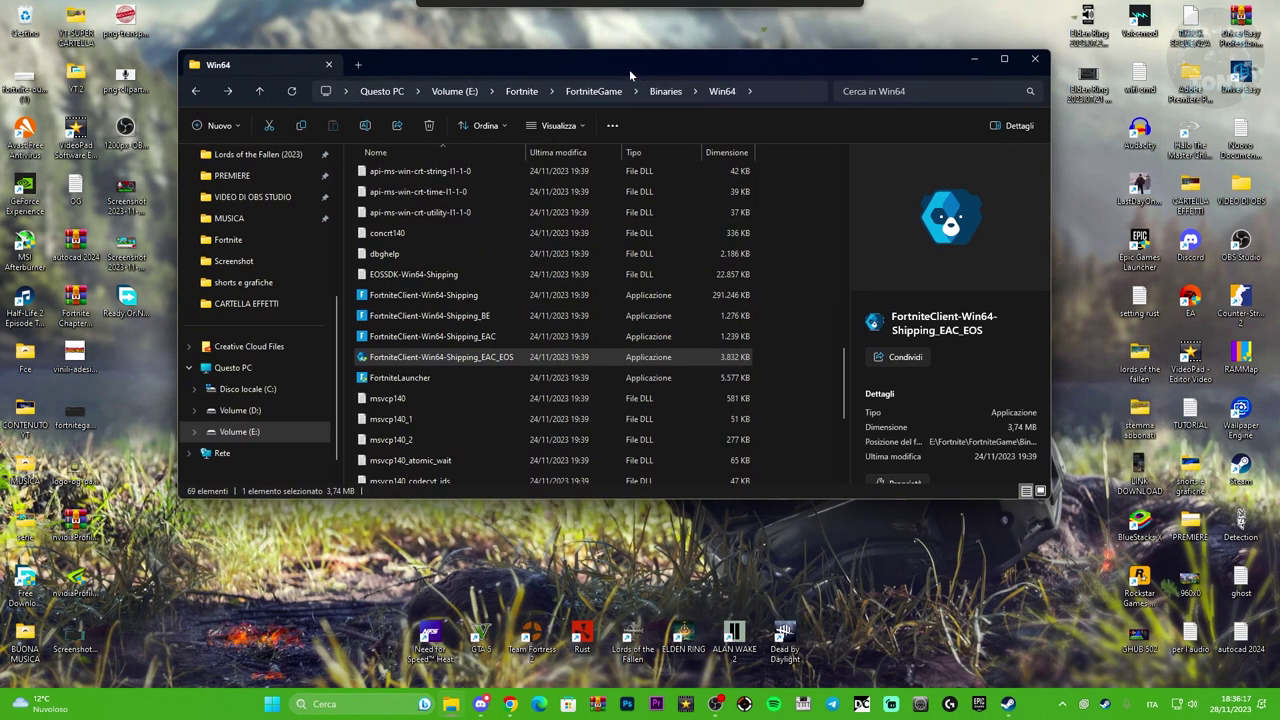
left_click(1037, 61)
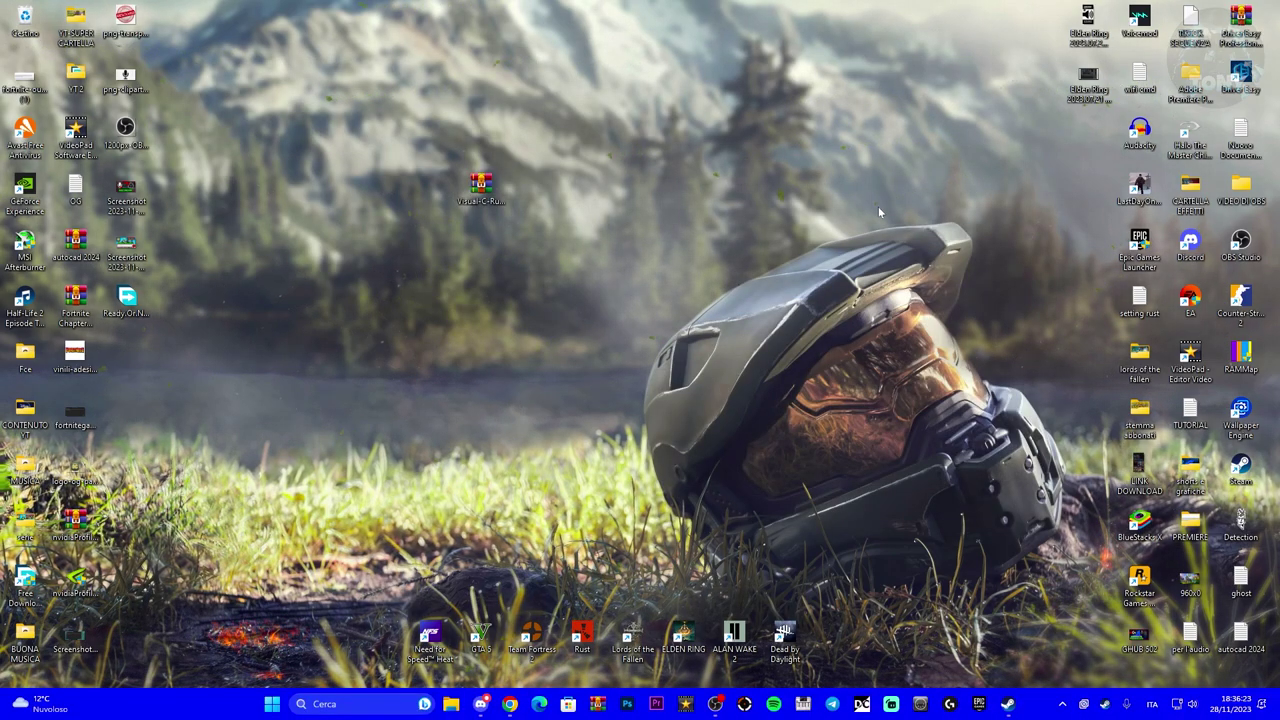
Step: Search Windows for "epic" and follow the Epic Games Launcher shortcut to the EpicGamesLauncher application's Win32 folder, with the window maximized
left_click(364, 712)
type("epic")
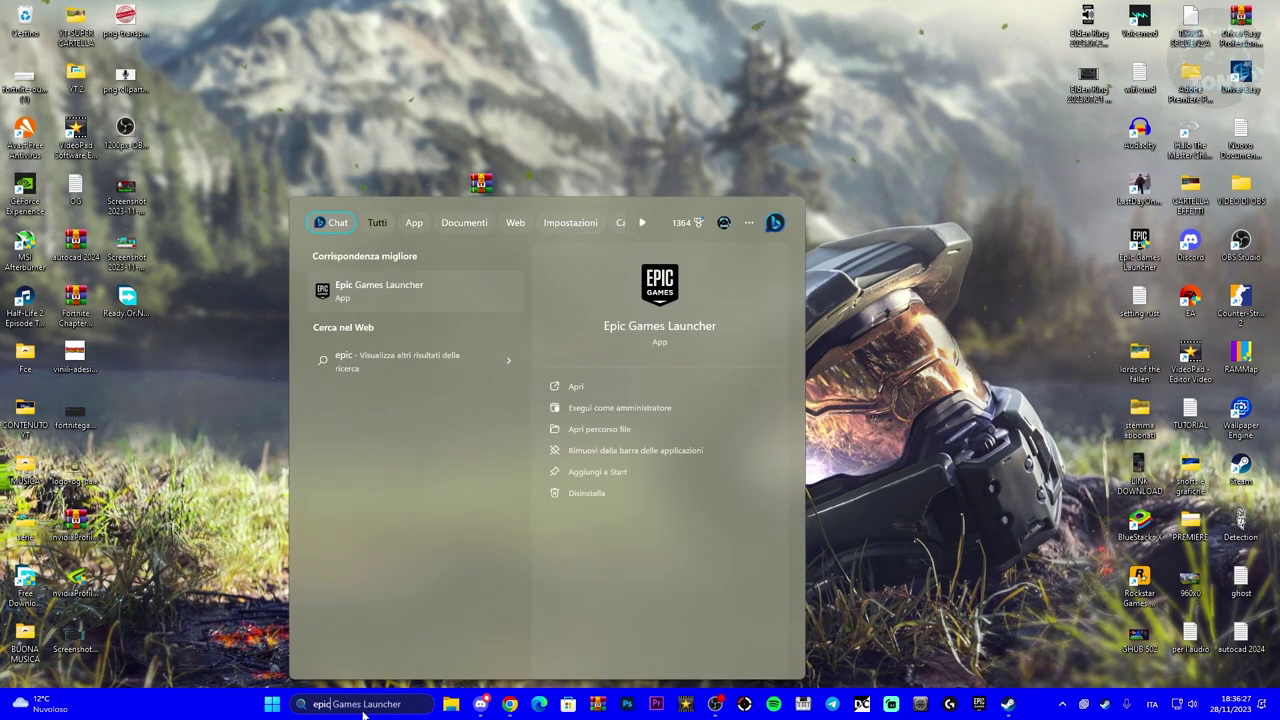
left_click(594, 428)
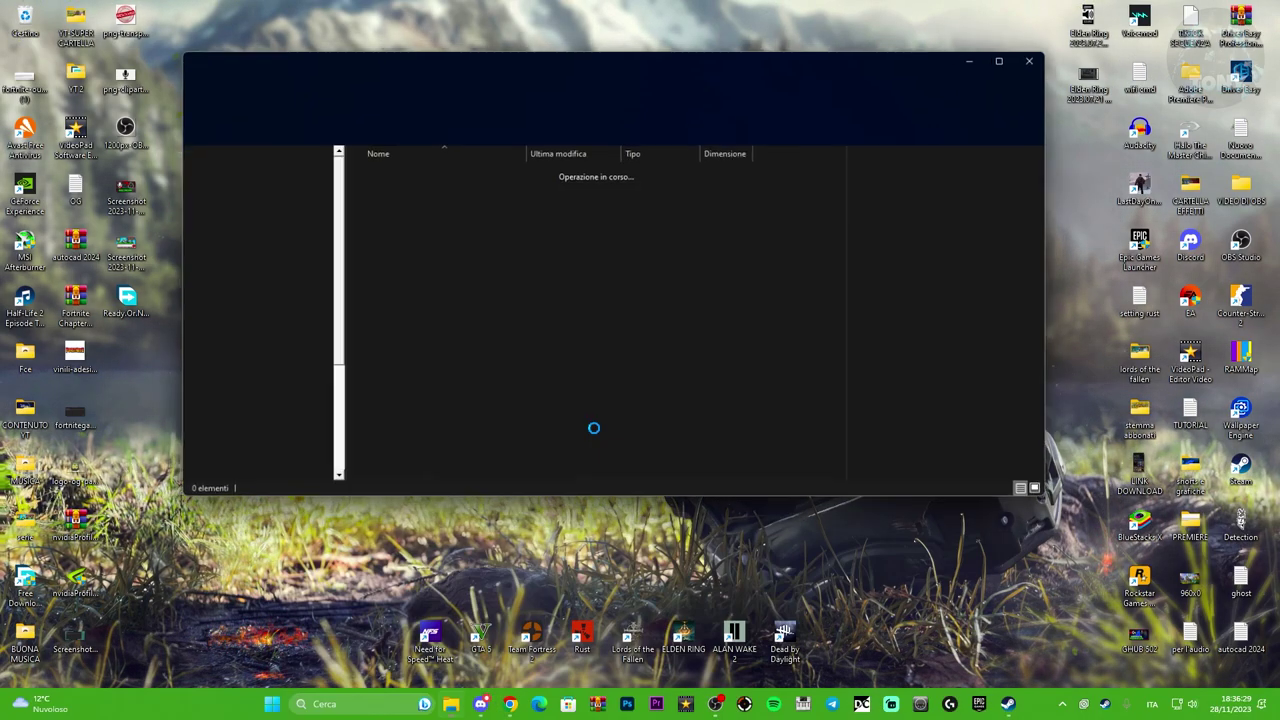
scroll(434, 333, "down", 3)
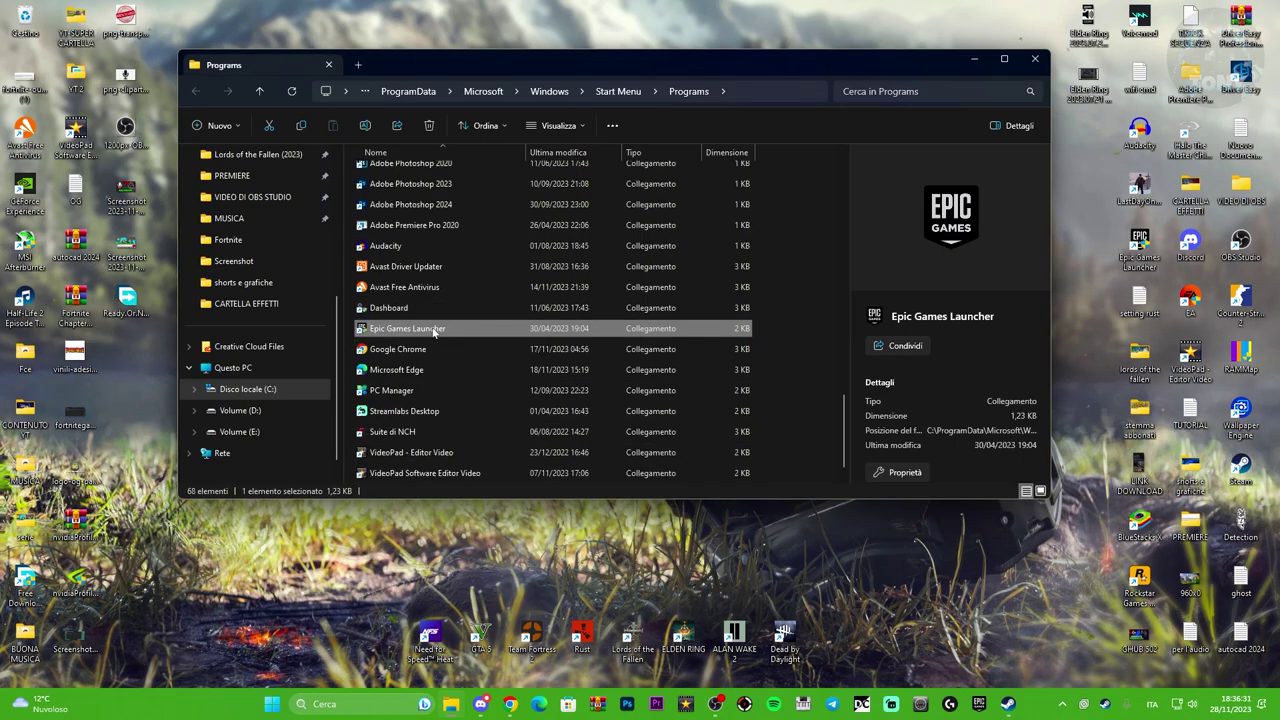
right_click(434, 333)
left_click(484, 434)
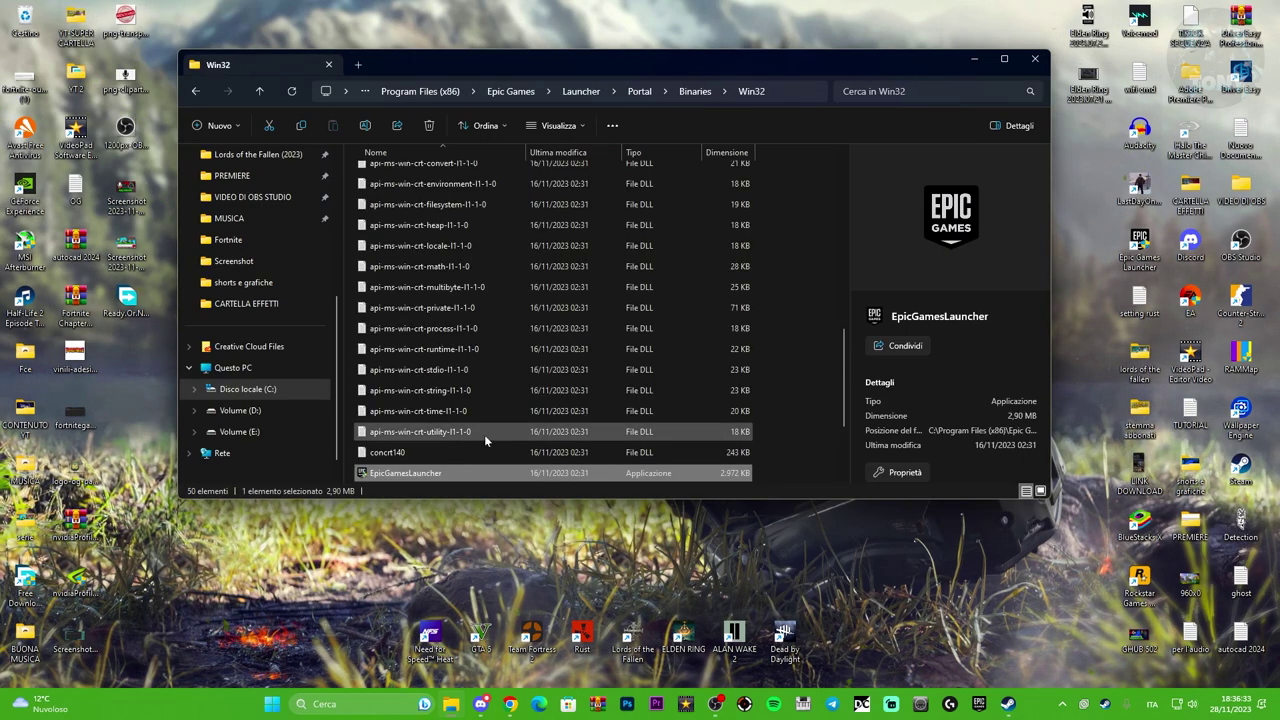
left_click(995, 60)
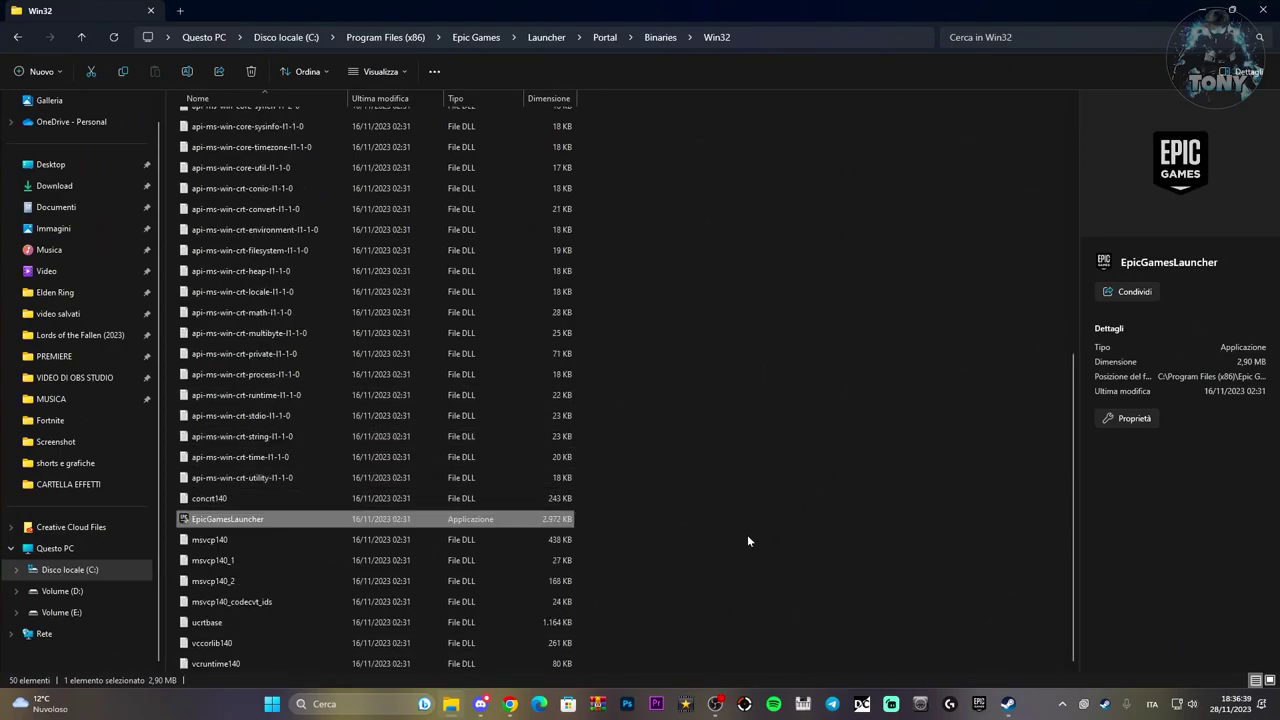
Step: Open the compatibility settings in the properties of the EpicGamesLauncher application
right_click(293, 519)
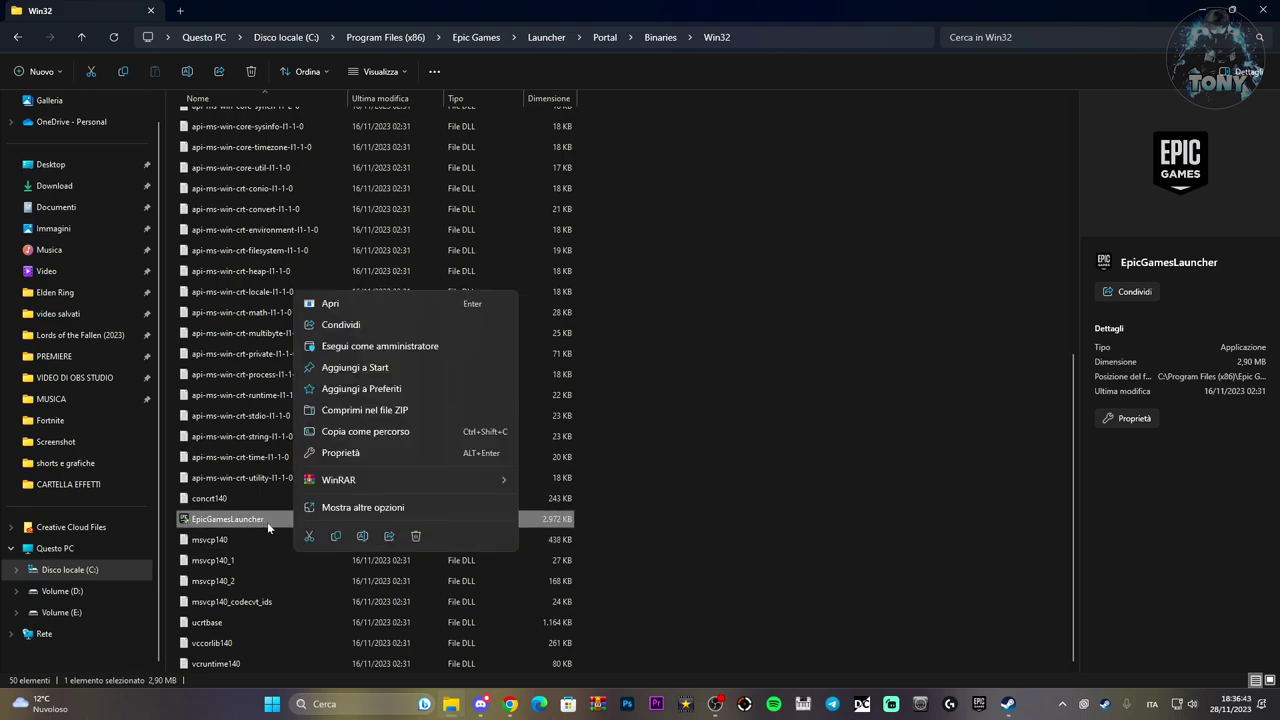
left_click(329, 508)
left_click(332, 513)
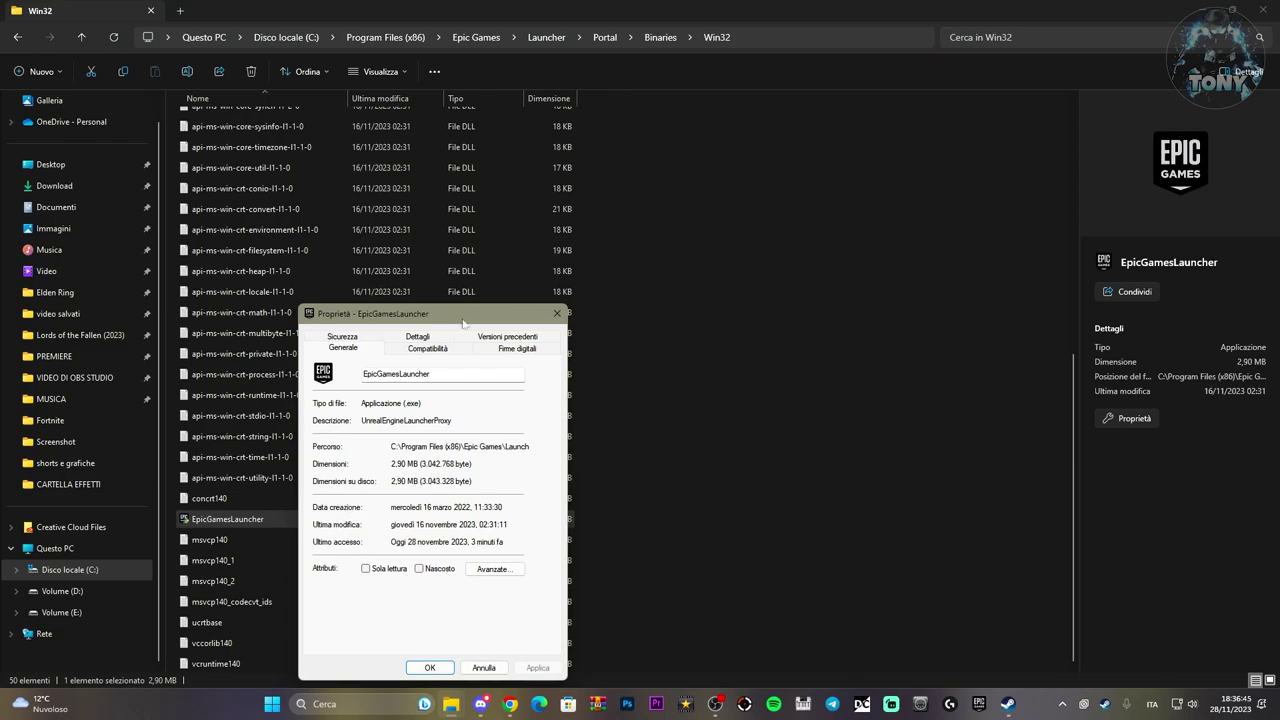
left_click_drag(440, 316, 578, 248)
left_click(563, 281)
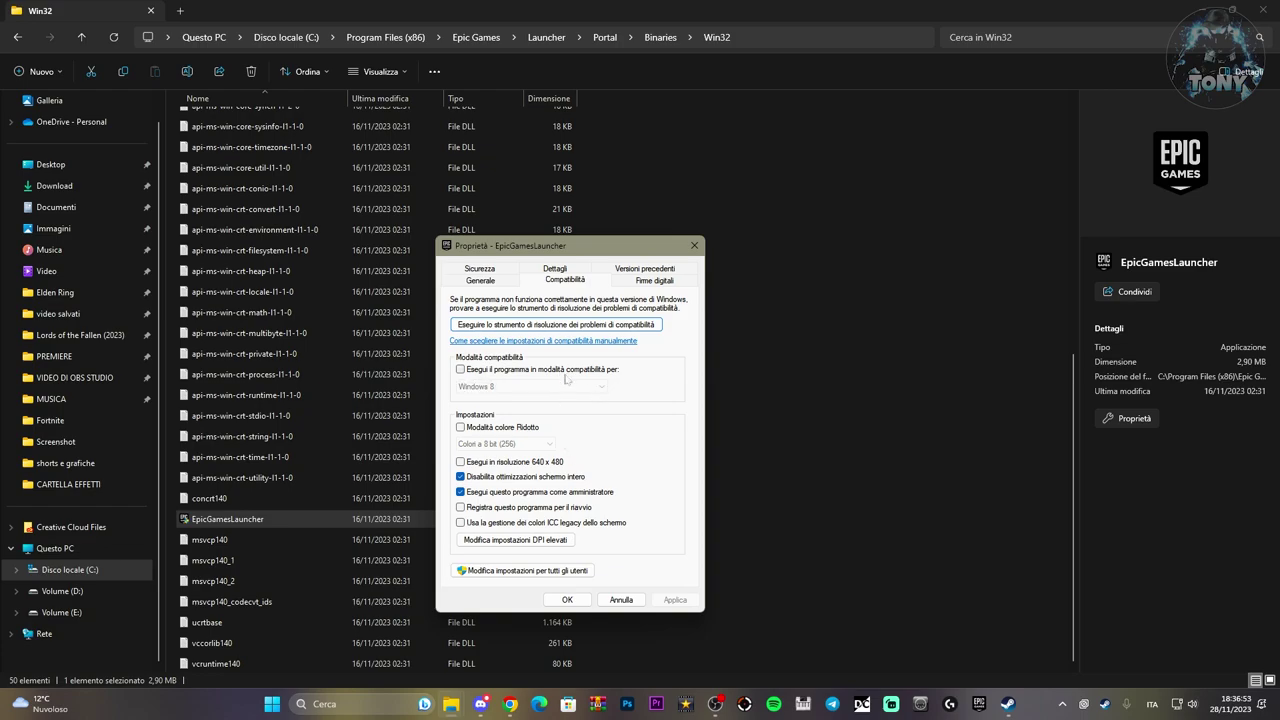
left_click(461, 370)
left_click(480, 386)
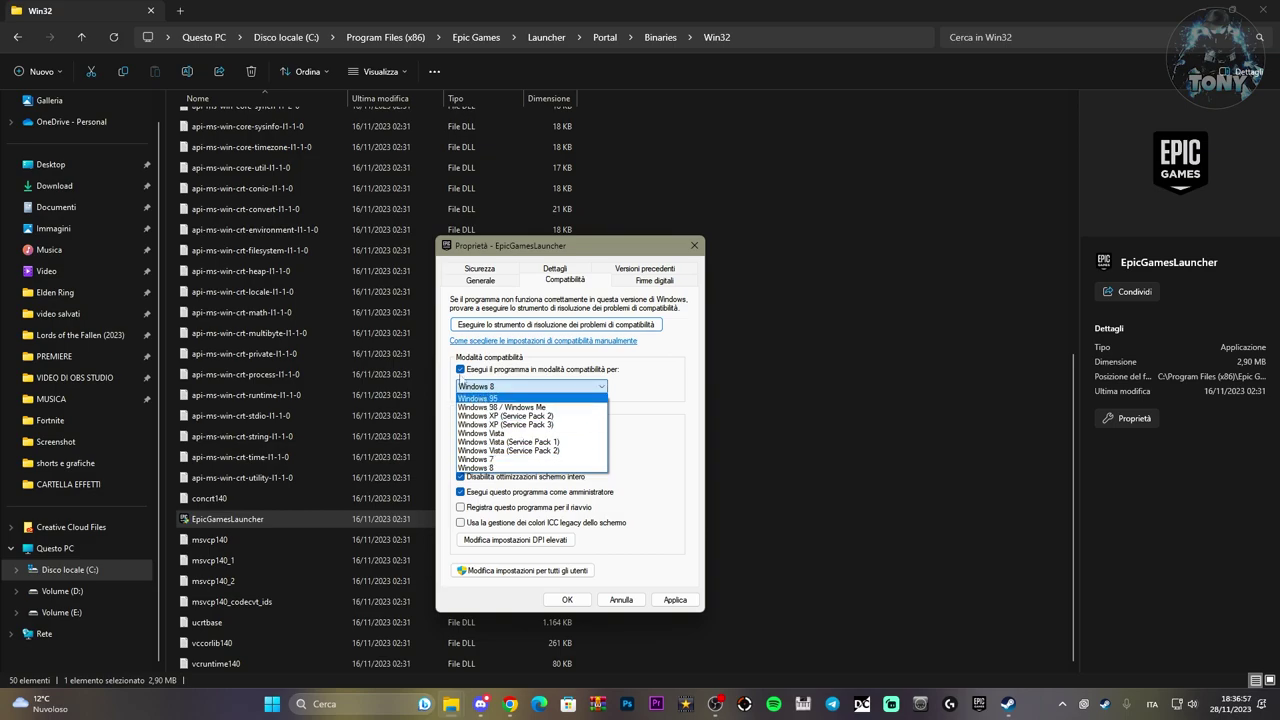
left_click(460, 370)
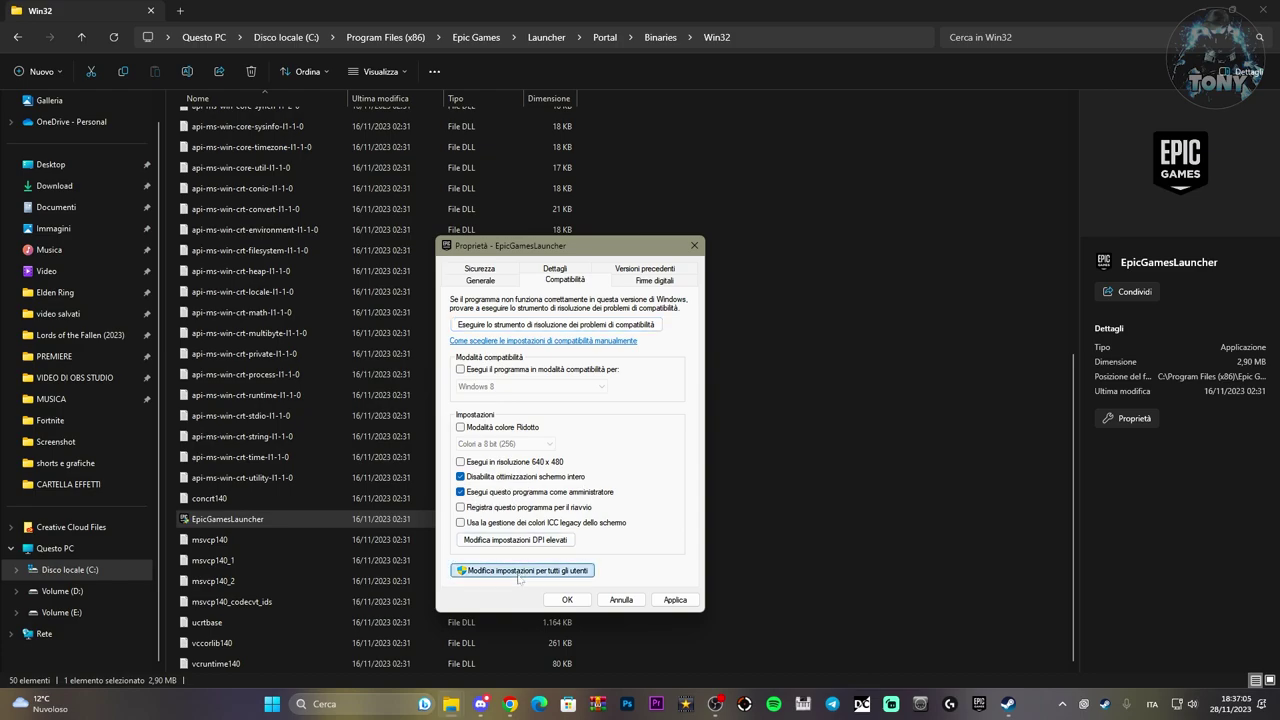
left_click(500, 571)
key("Escape")
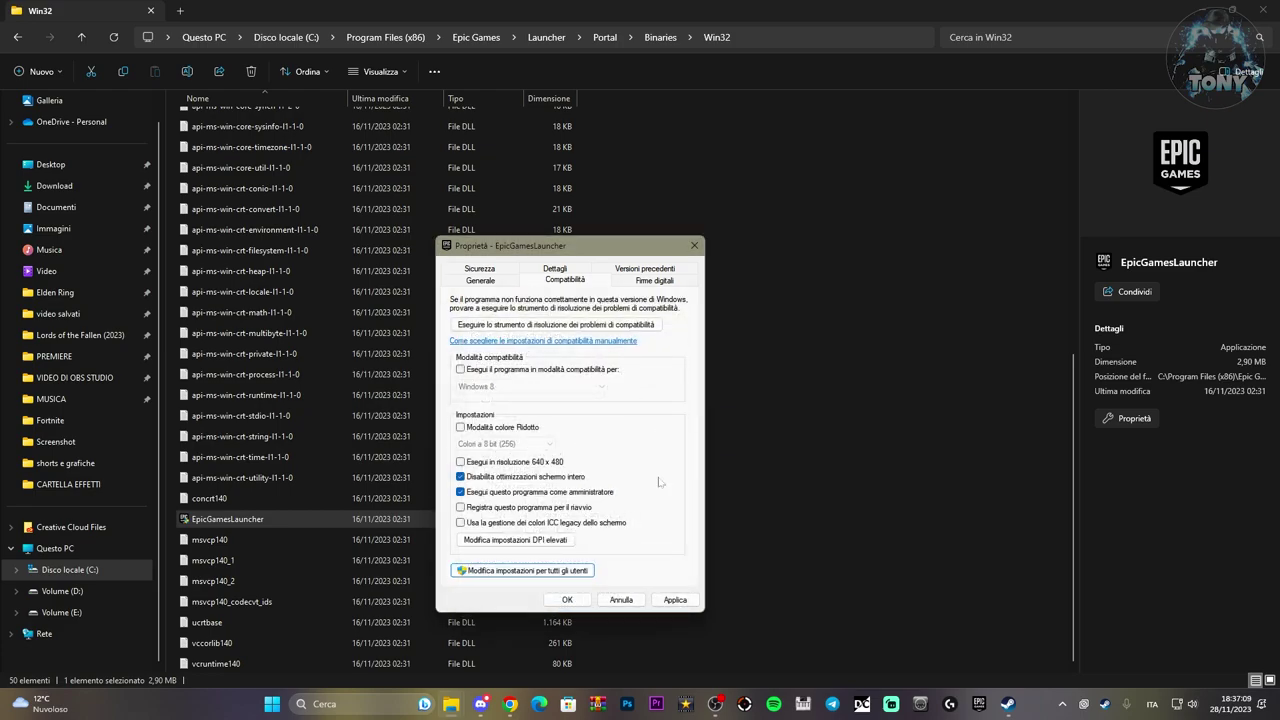
Step: Switch to Chrome to view the YouTube channel's newest video about the Fortnite permission error
left_click(510, 704)
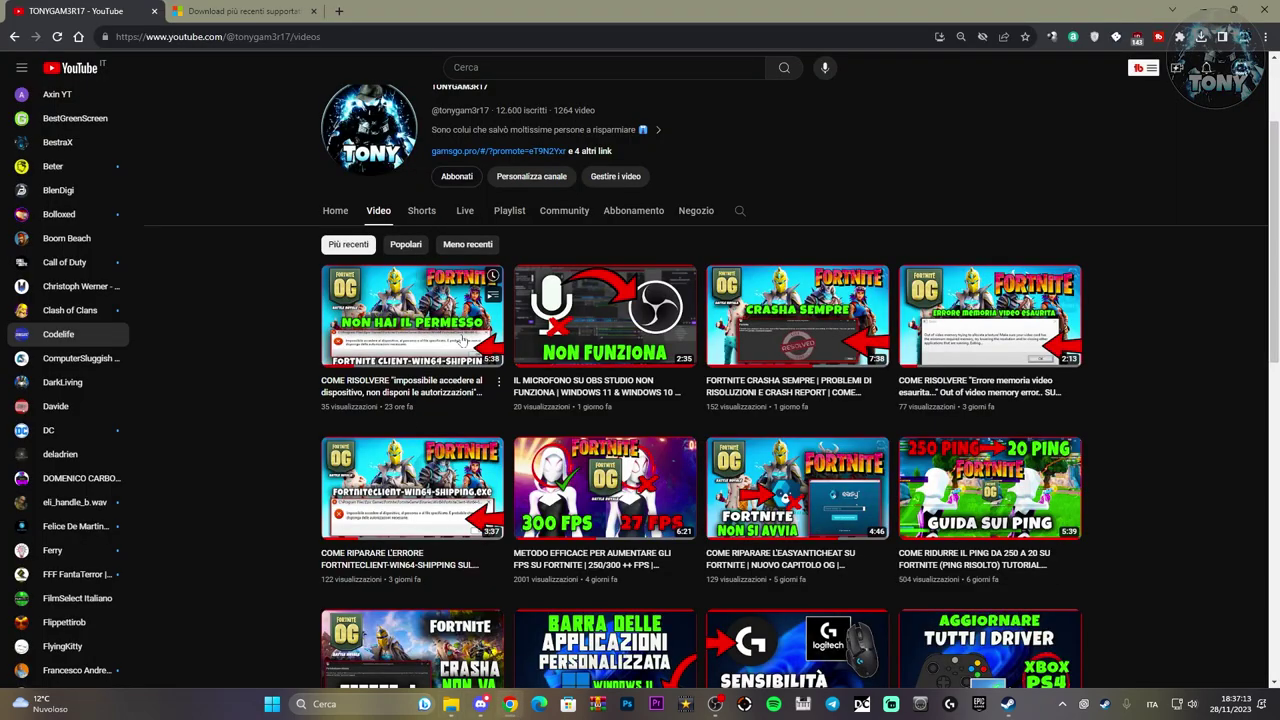
mouse_move(435, 393)
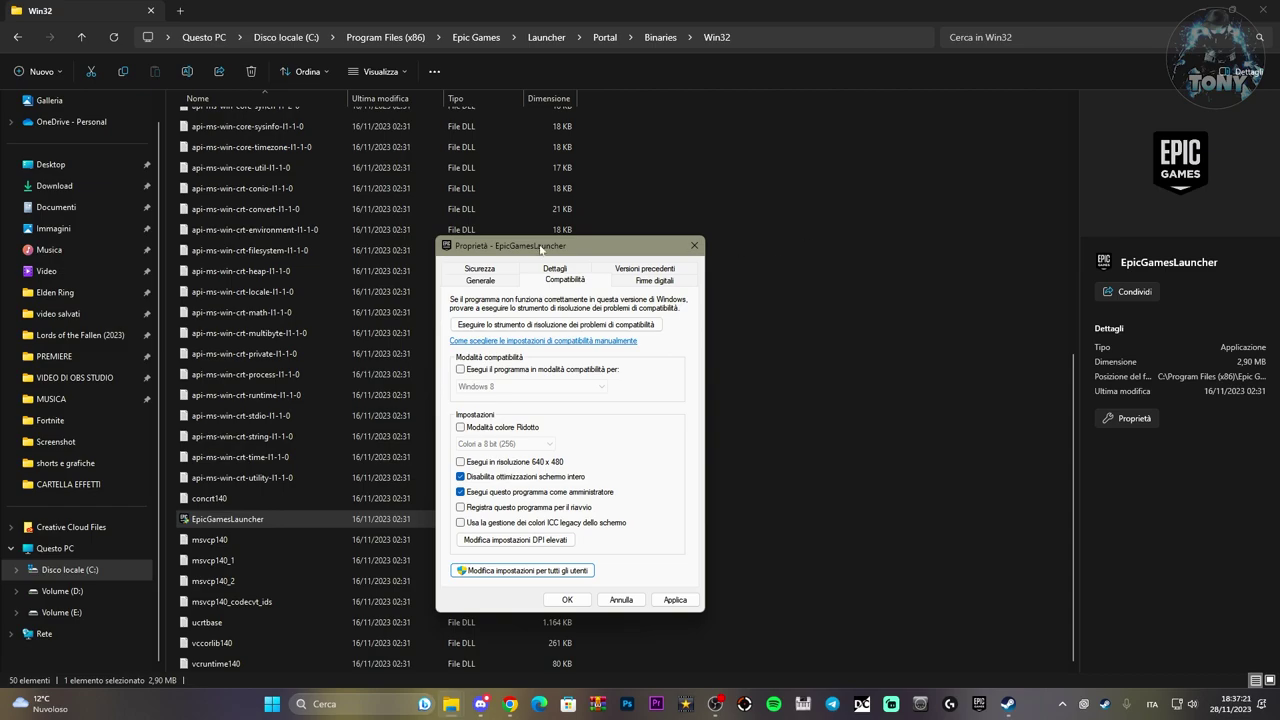
Step: Check the Users group's permissions in the security settings of the EpicGamesLauncher properties
left_click(479, 270)
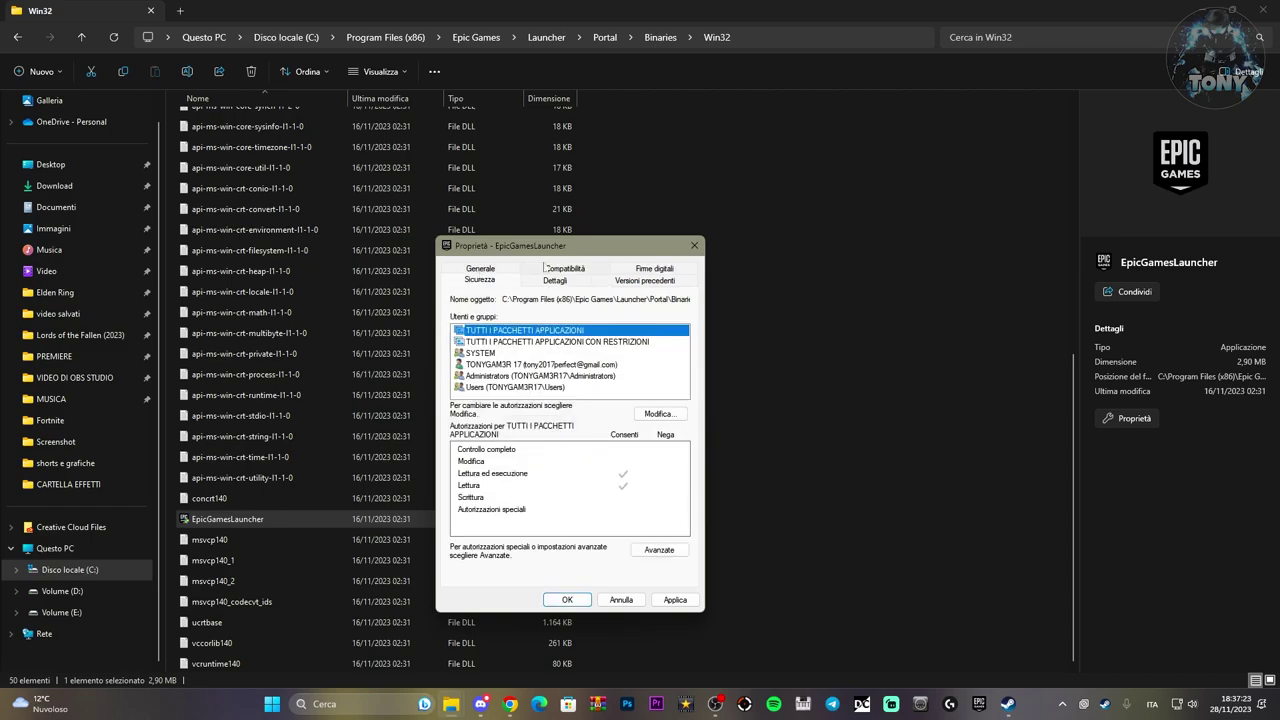
left_click_drag(560, 245, 620, 206)
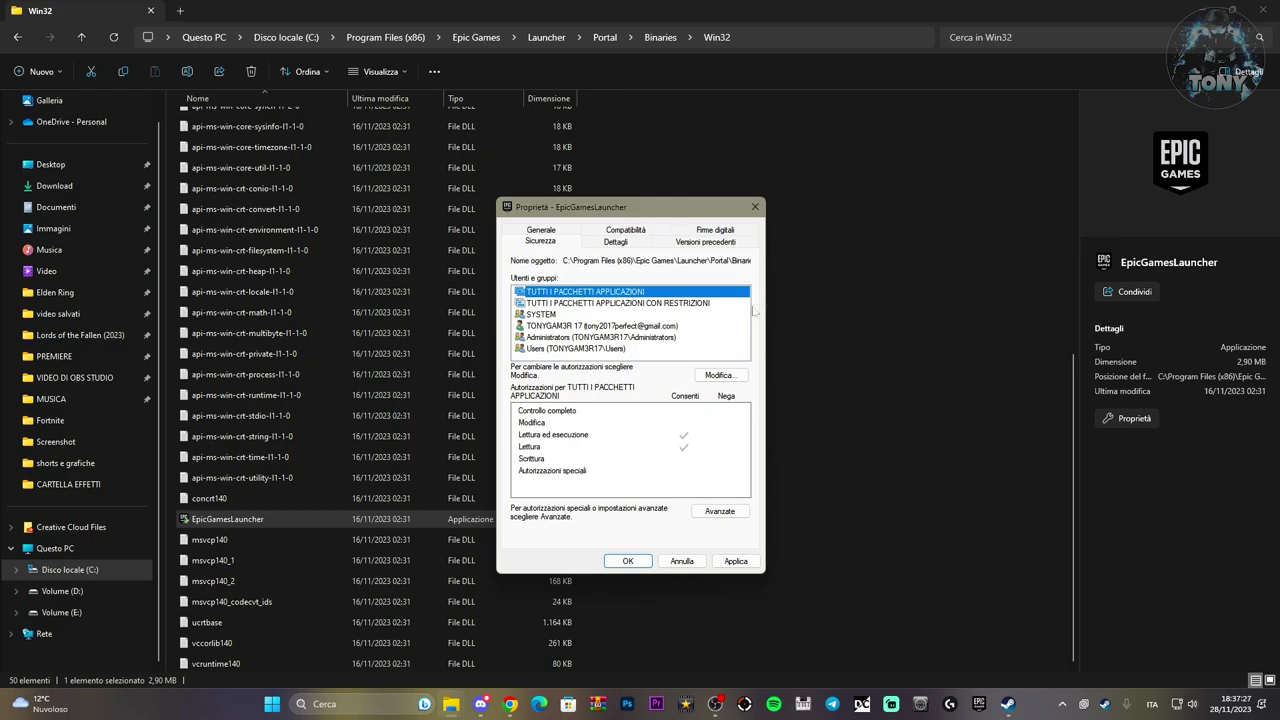
left_click(560, 349)
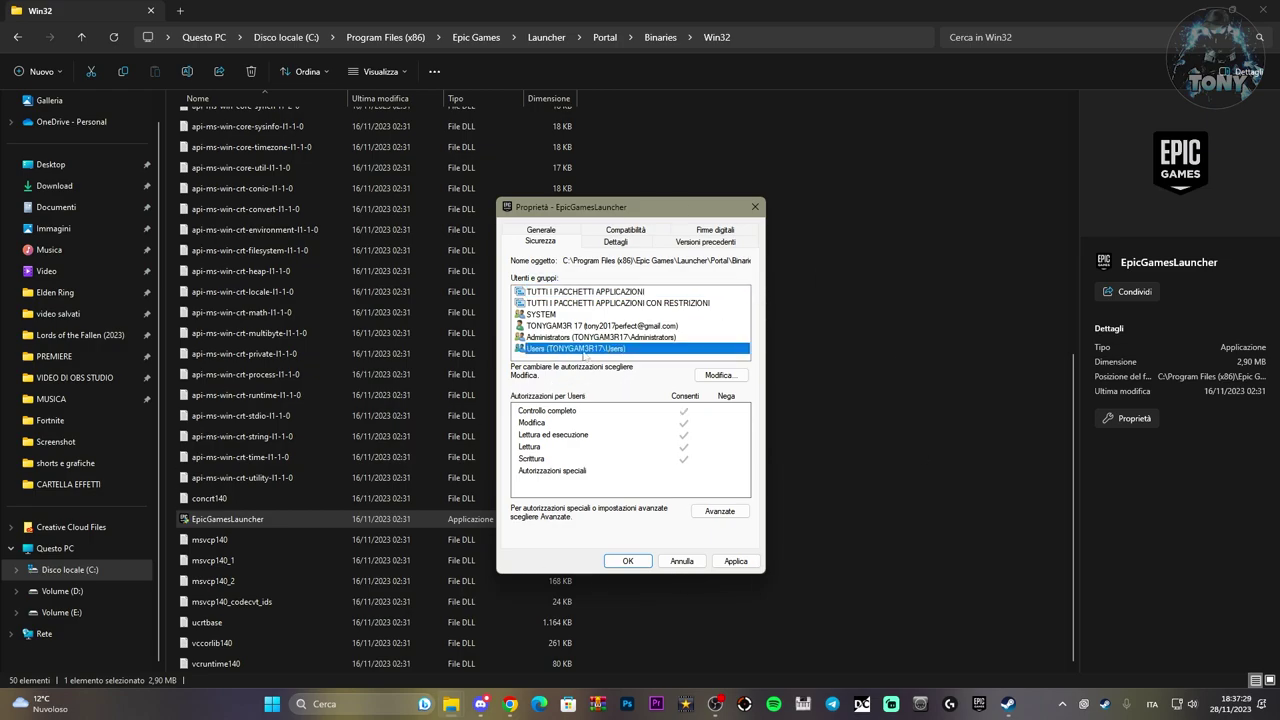
Step: Open the permission editor for EpicGamesLauncher and review the allowed permissions of Users, the personal account, SYSTEM and the application package groups
left_click(720, 375)
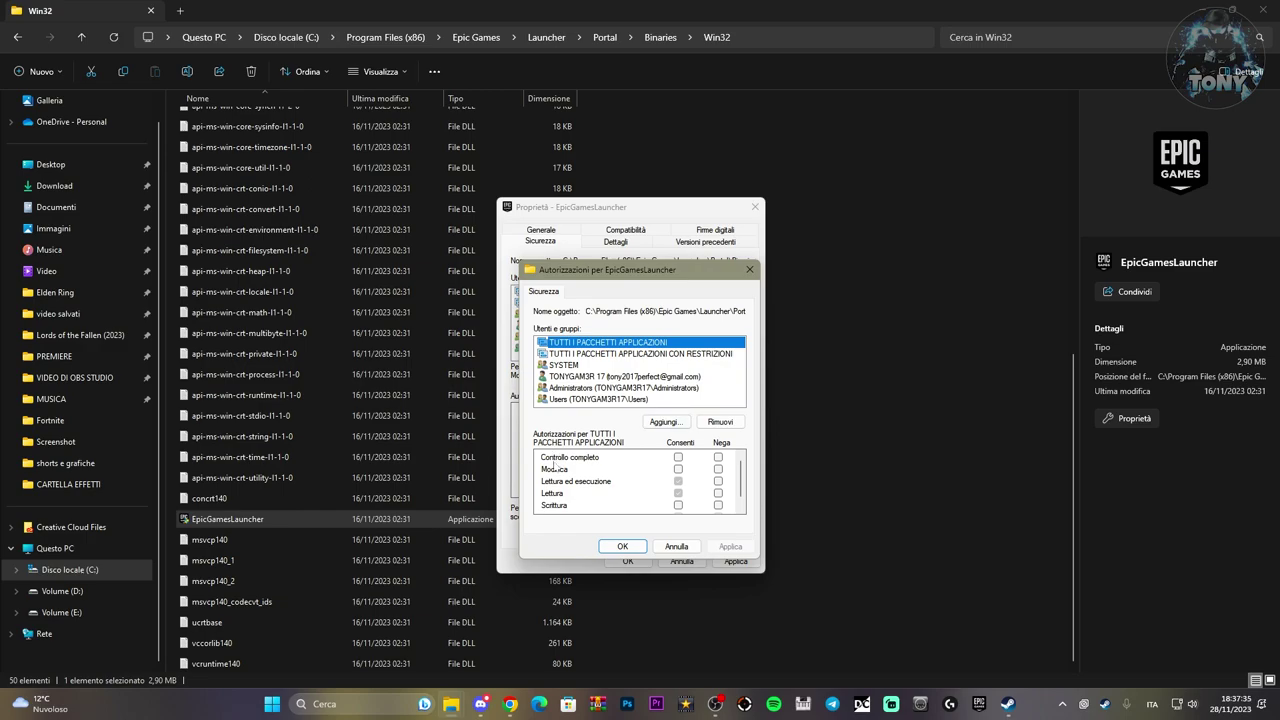
left_click(580, 400)
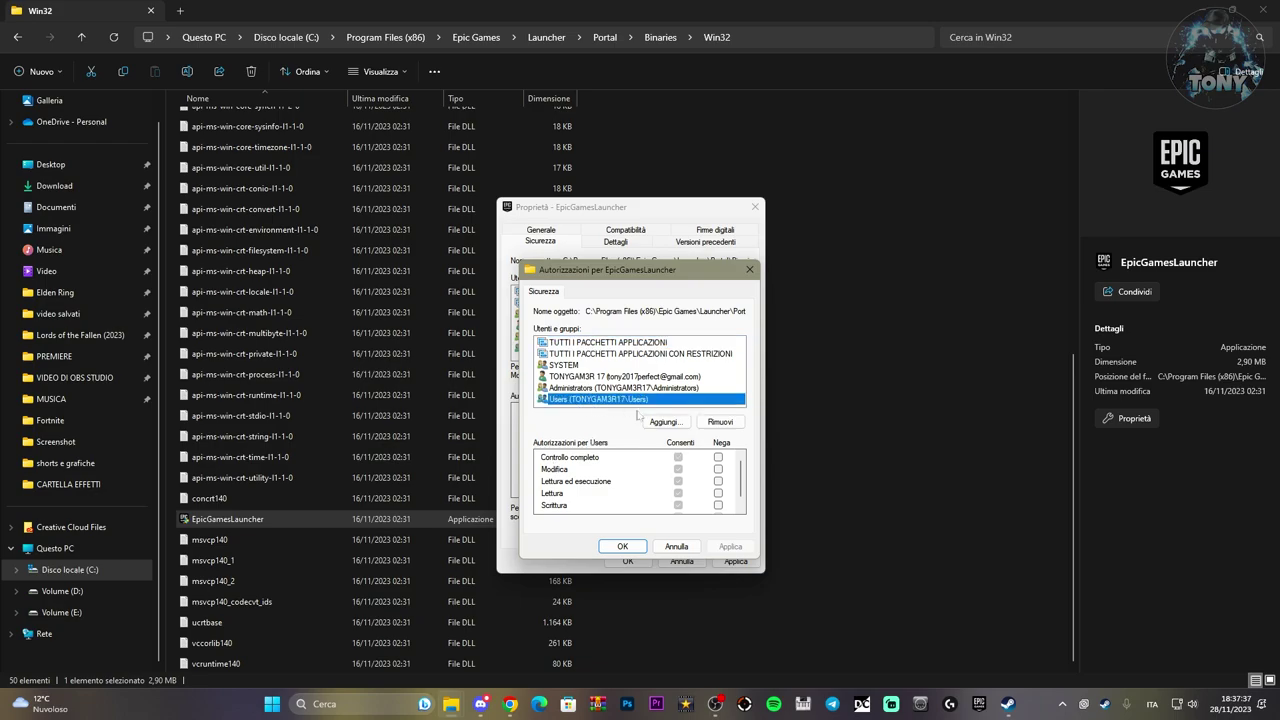
left_click(607, 377)
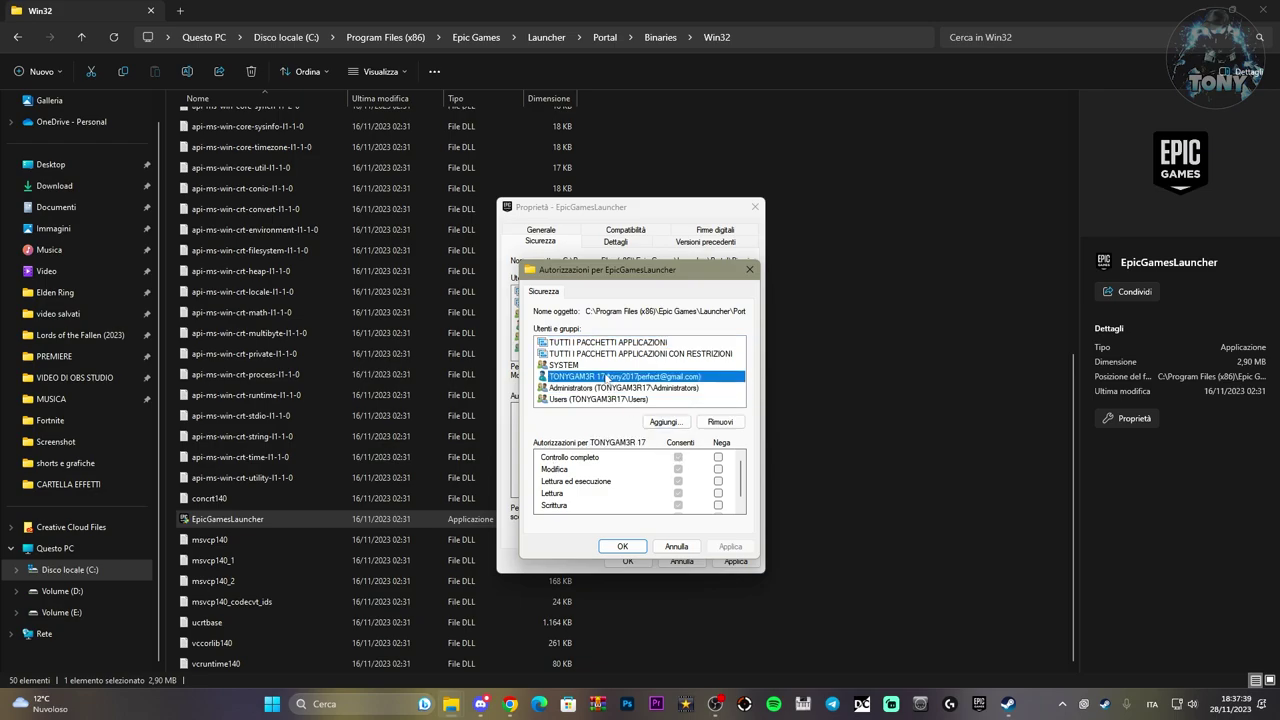
left_click(601, 366)
left_click(602, 355)
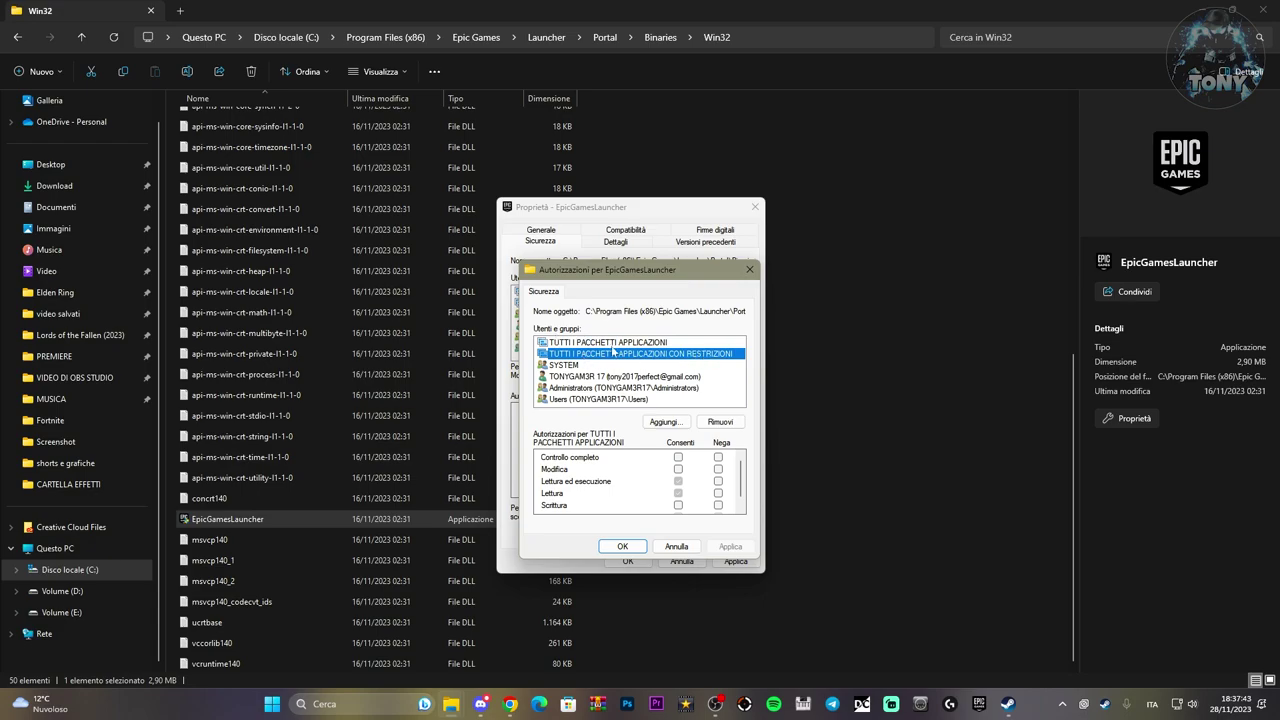
left_click(610, 344)
left_click(592, 355)
left_click(584, 377)
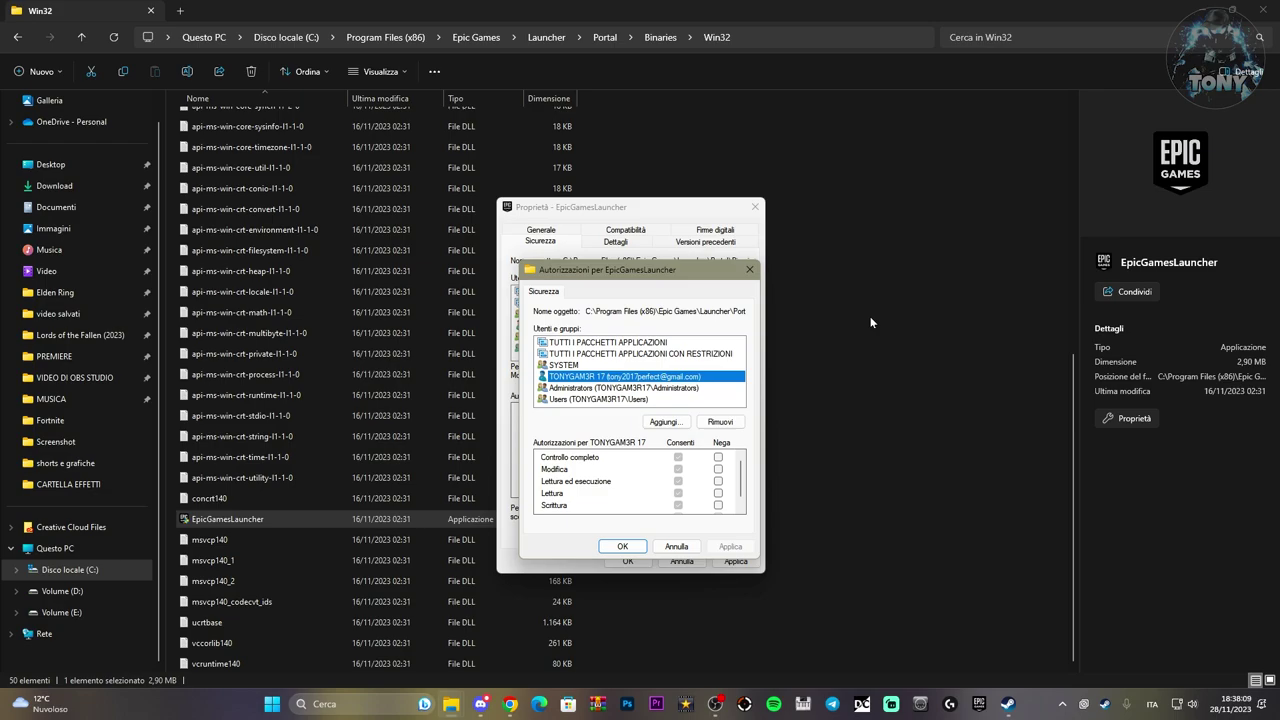
Step: Close the permission editor and the EpicGamesLauncher properties without changes, and close the Win32 folder window
left_click(749, 269)
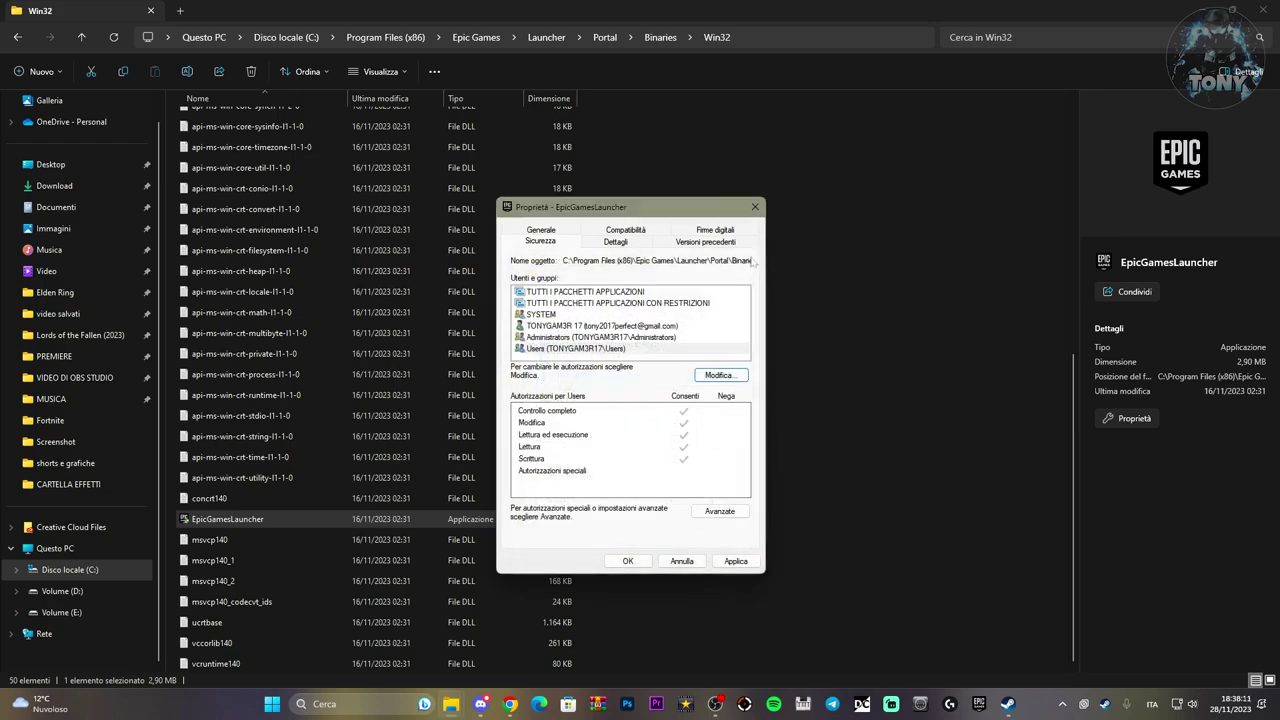
left_click(755, 208)
double_click(709, 14)
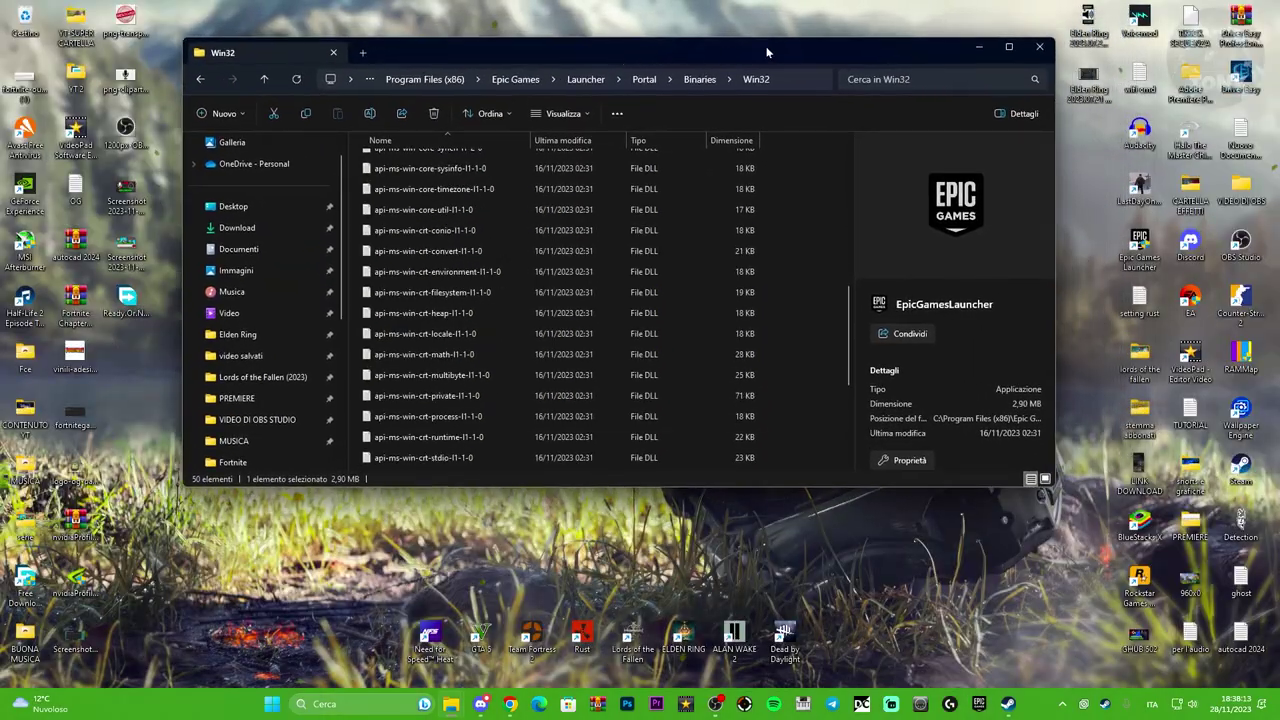
left_click(1039, 47)
Step: Move the Visual-C-Runtimes-All-in-One-Nov-2023 archive to a free desktop area, examine its contents in WinRAR, and close it
left_click_drag(480, 185, 468, 380)
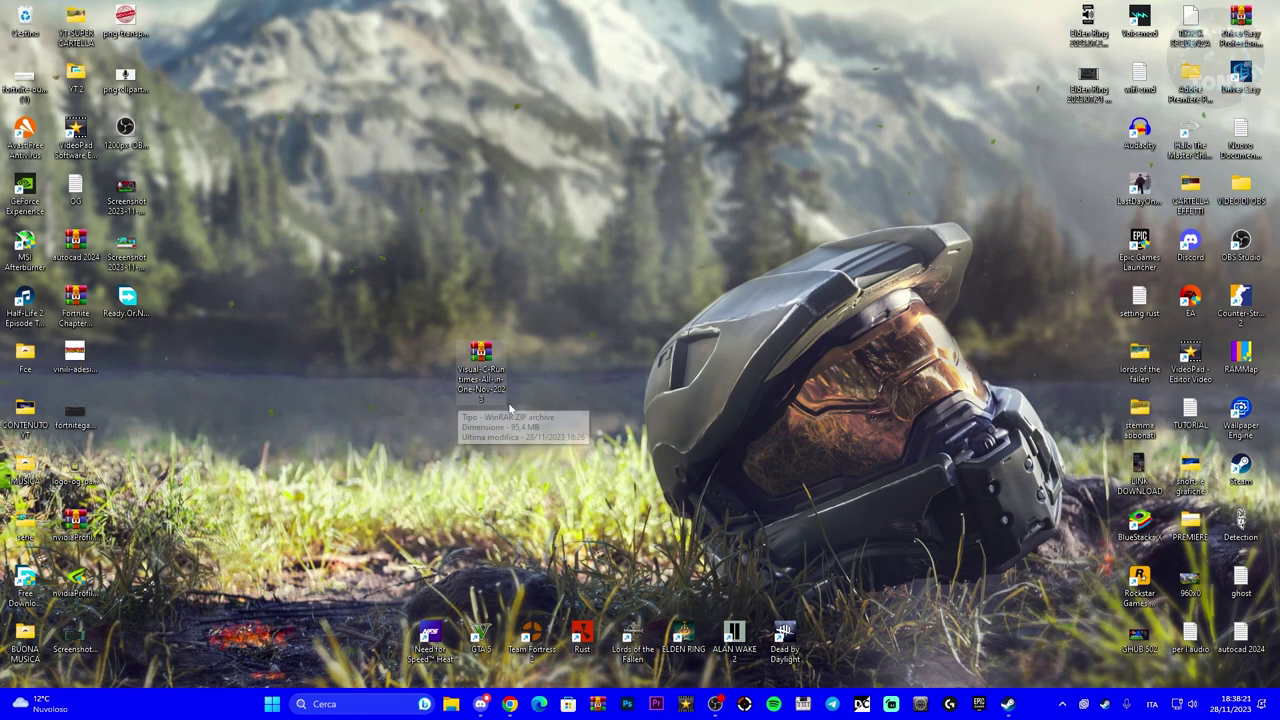
double_click(481, 355)
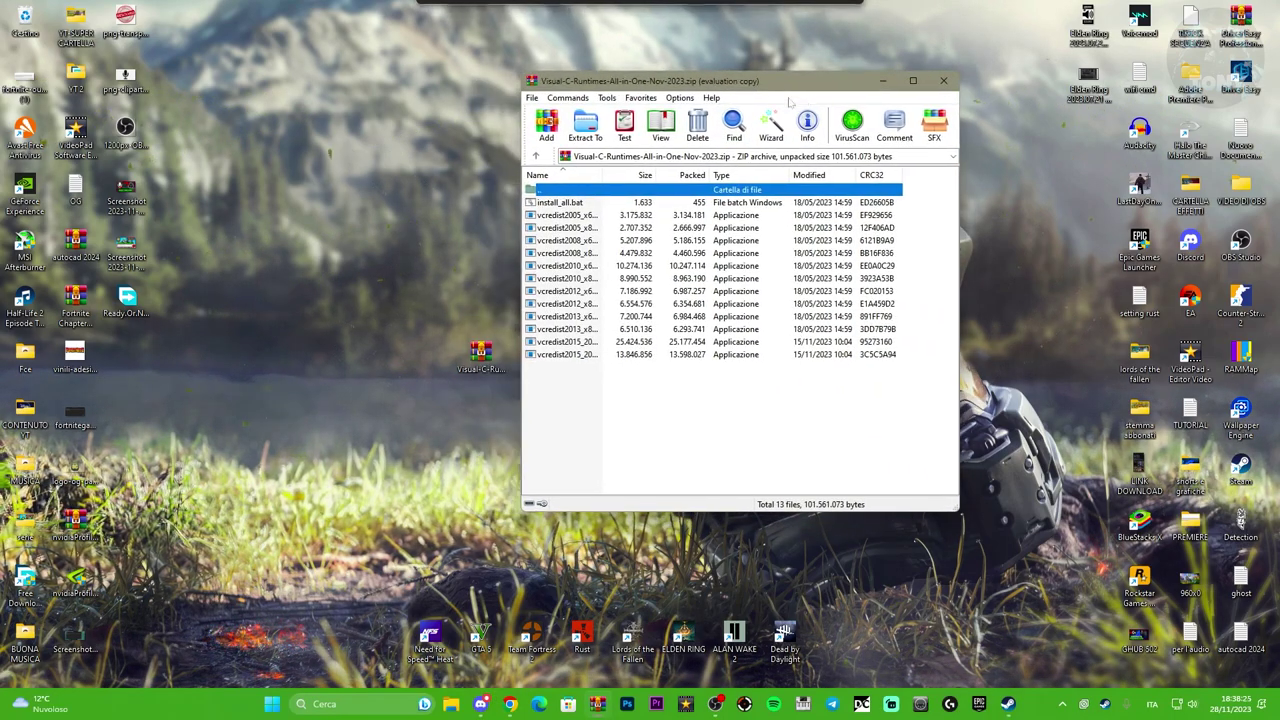
left_click(843, 243)
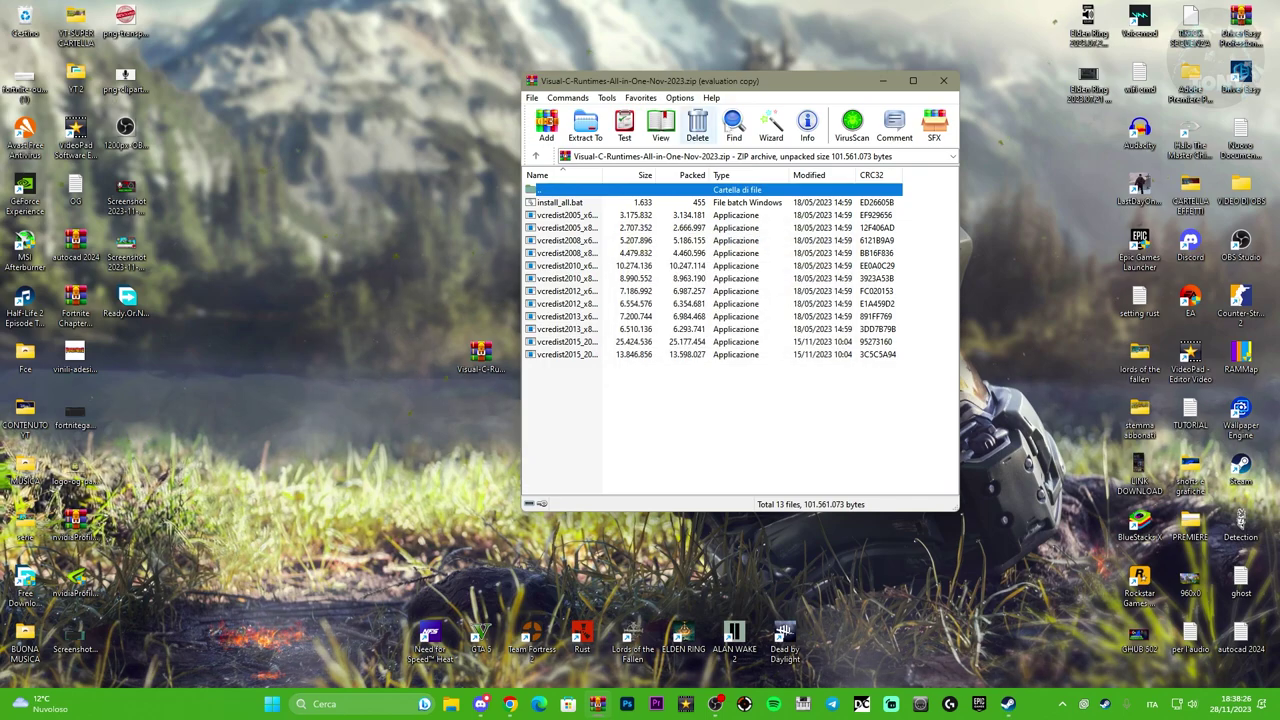
left_click(943, 80)
Step: Extract the Visual-C-Runtimes-All-in-One-Nov-2023 archive into its own folder with WinRAR, and place that folder in a free desktop area
right_click(480, 354)
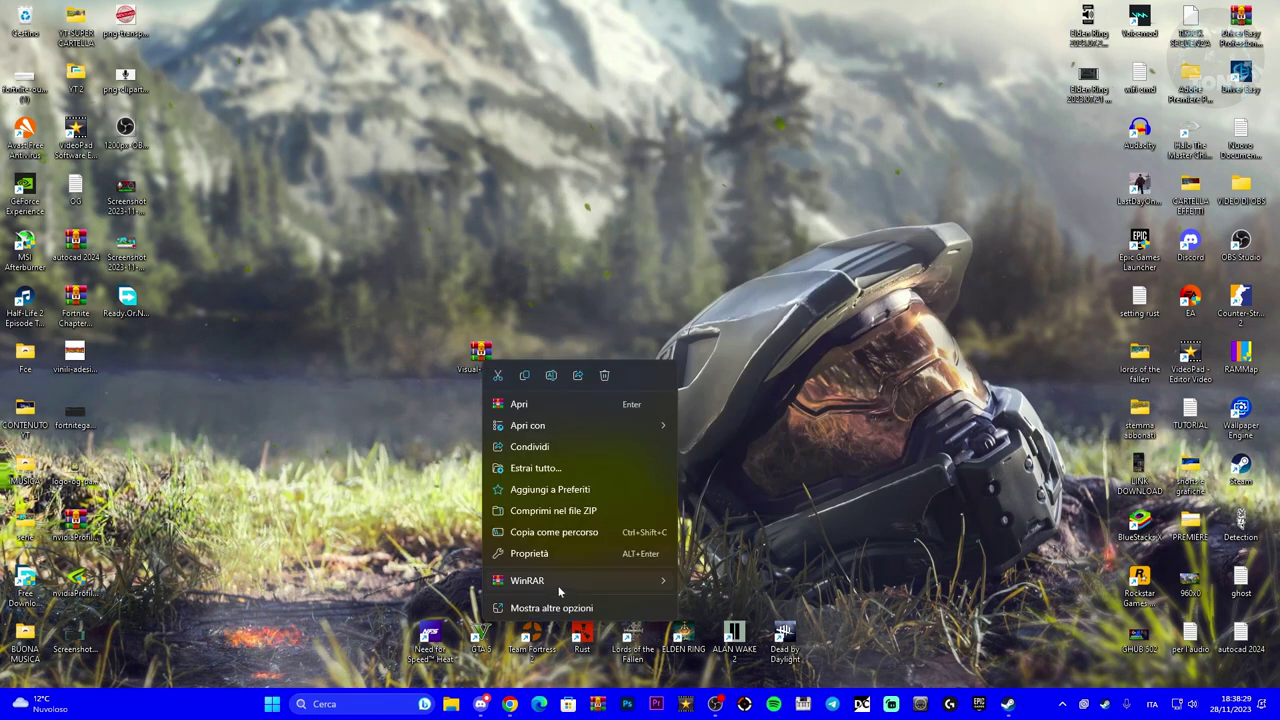
mouse_move(556, 590)
left_click(740, 626)
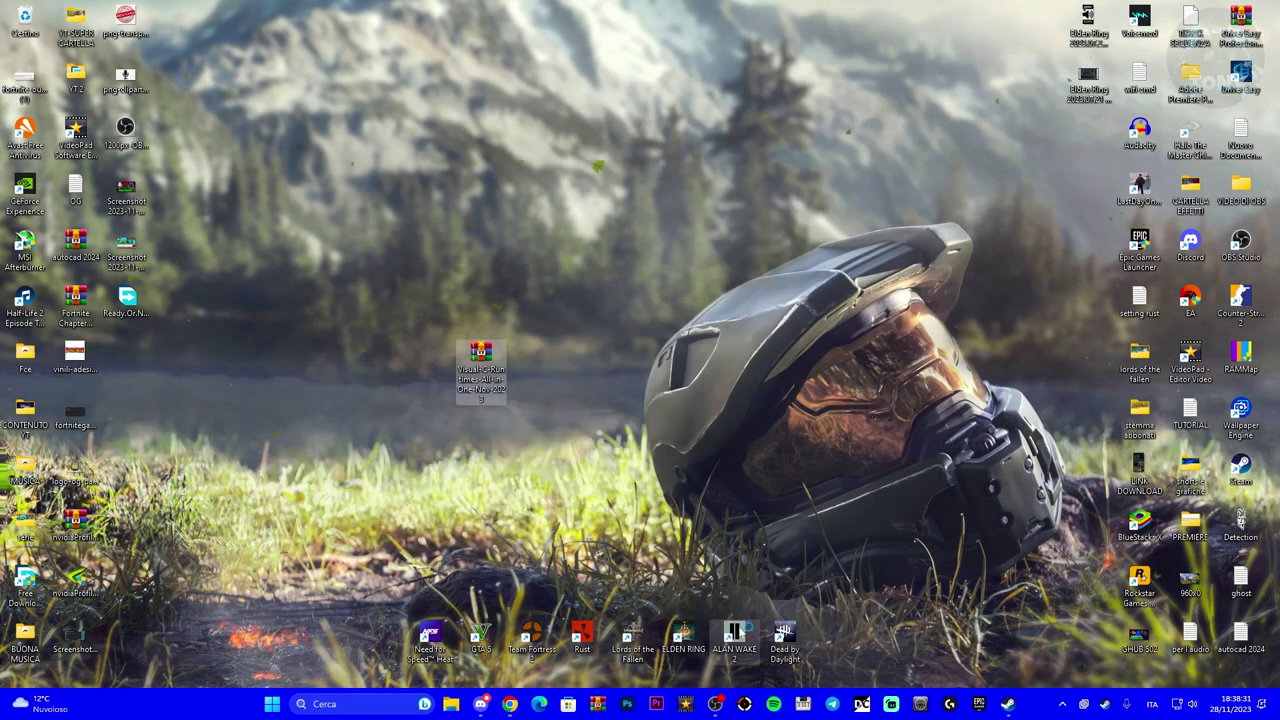
right_click(223, 215)
left_click(256, 270)
left_click_drag(148, 345, 632, 272)
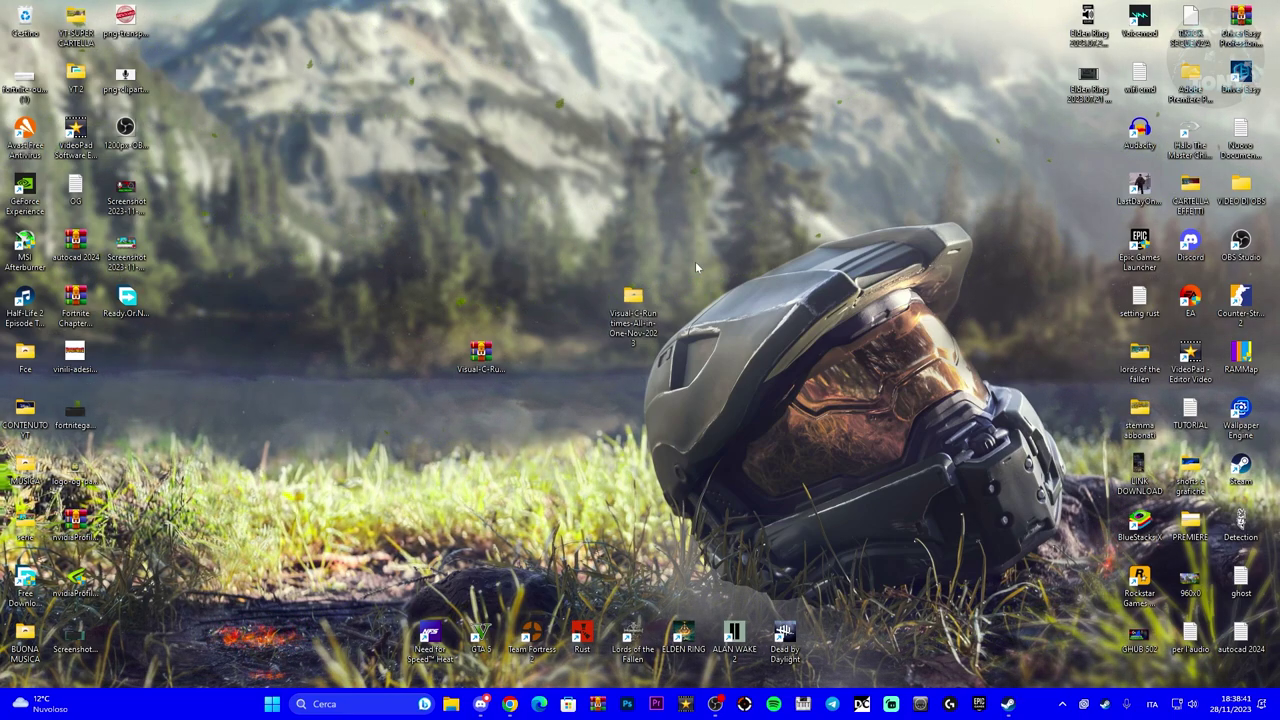
left_click_drag(633, 297, 590, 248)
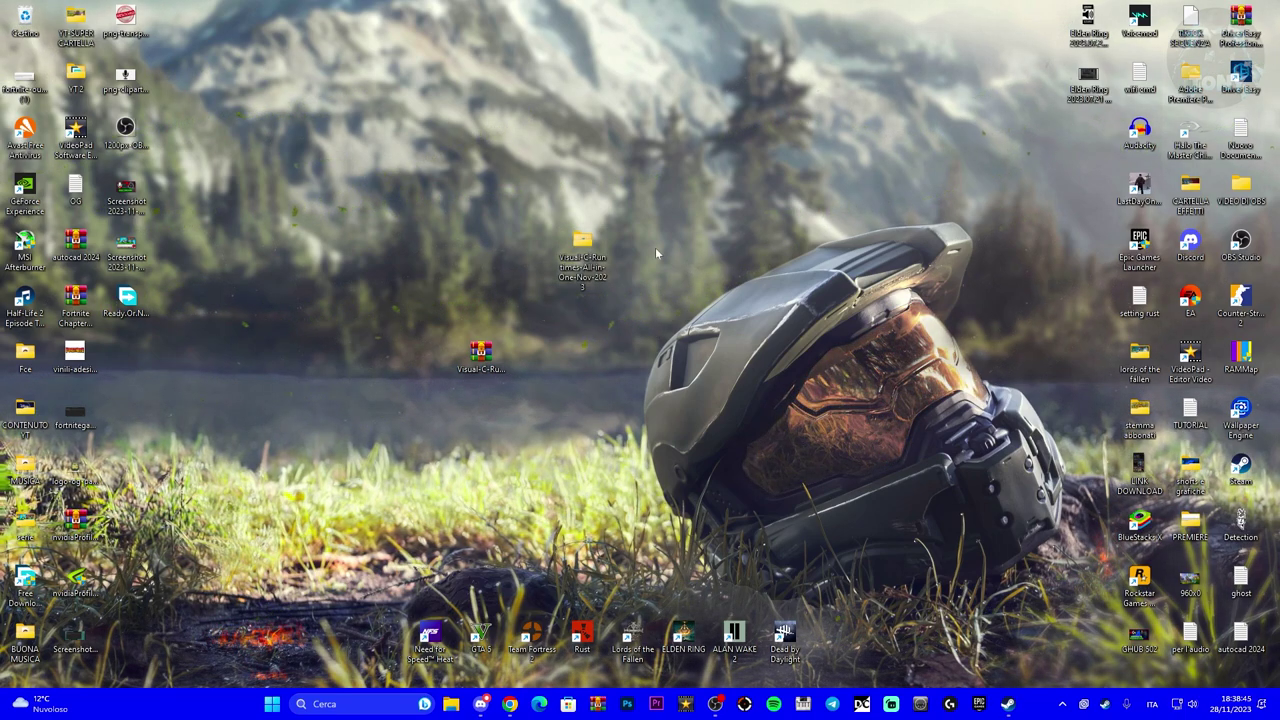
Step: Open the extracted Visual-C-Runtimes-All-in-One-Nov-2023 folder and run the install_all batch file to install all runtime packages
double_click(582, 245)
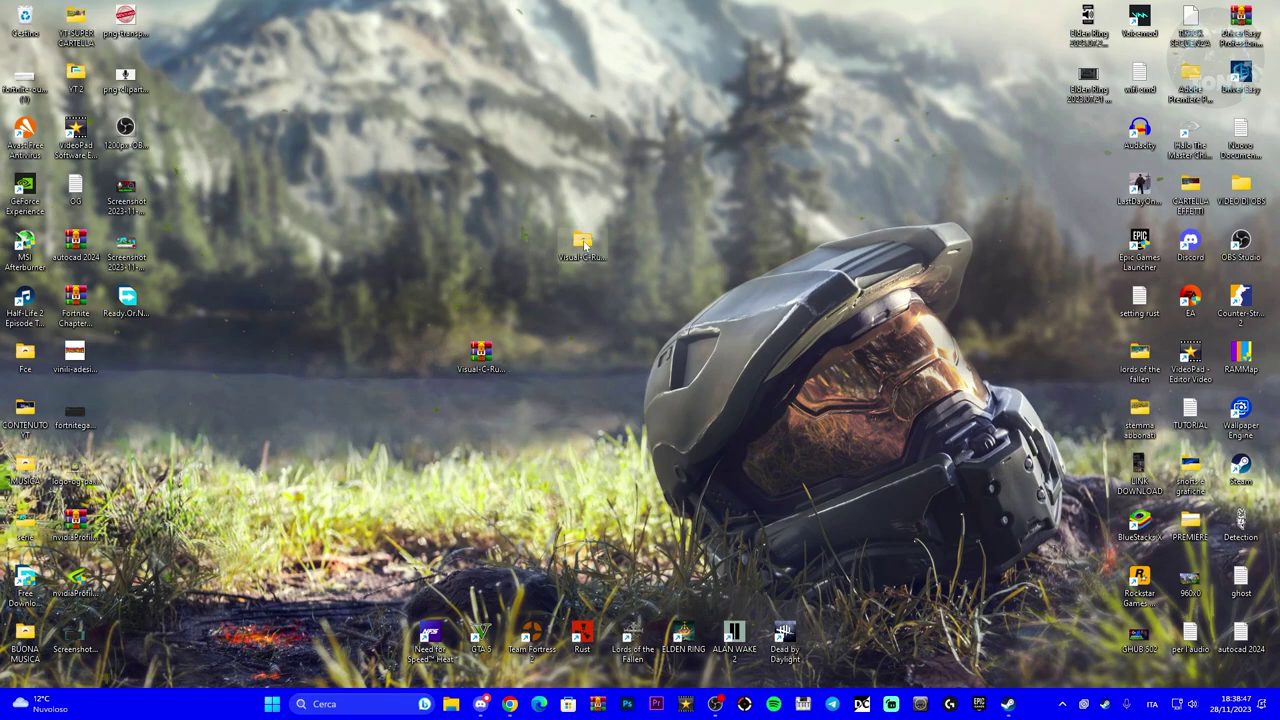
left_click_drag(553, 54, 575, 54)
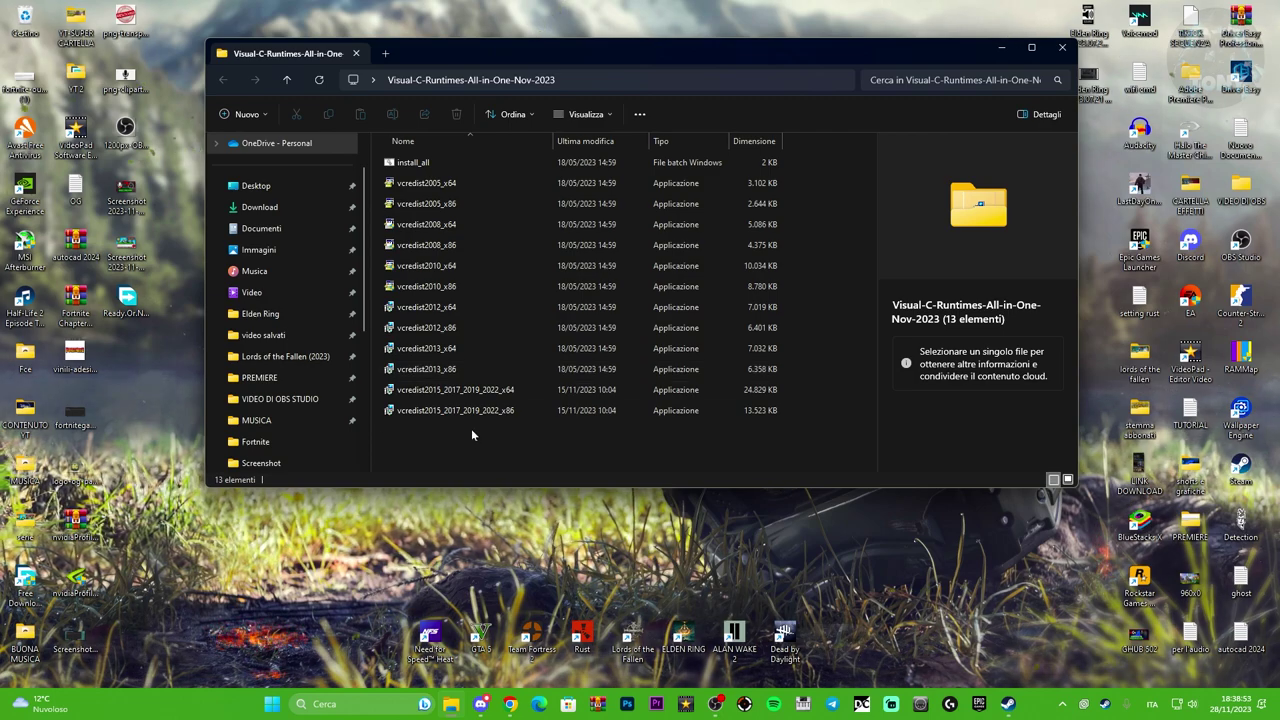
left_click(465, 162)
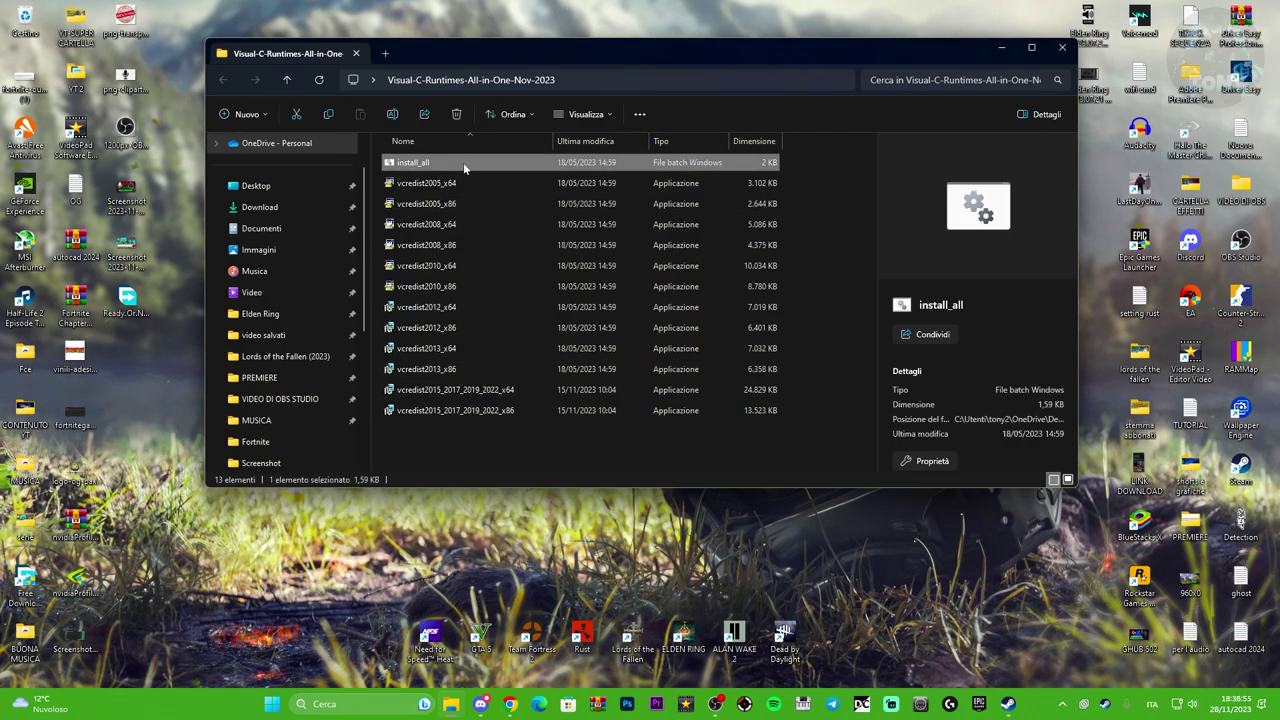
double_click(465, 162)
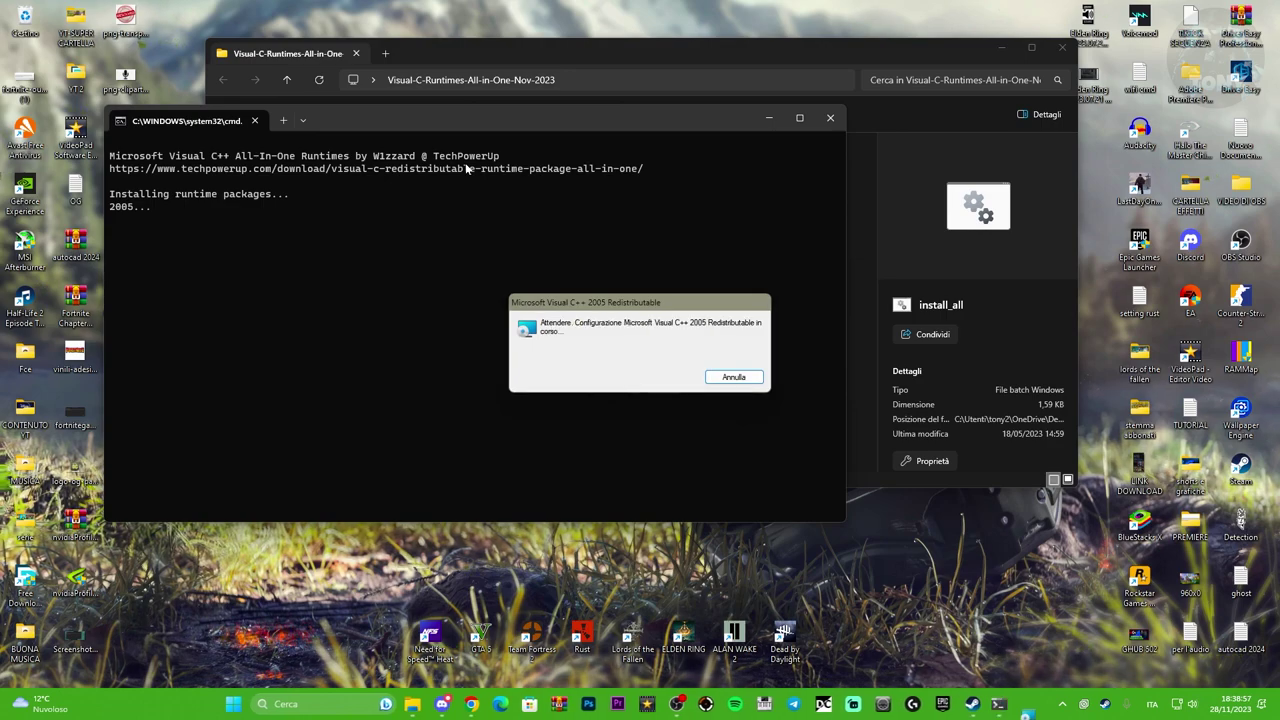